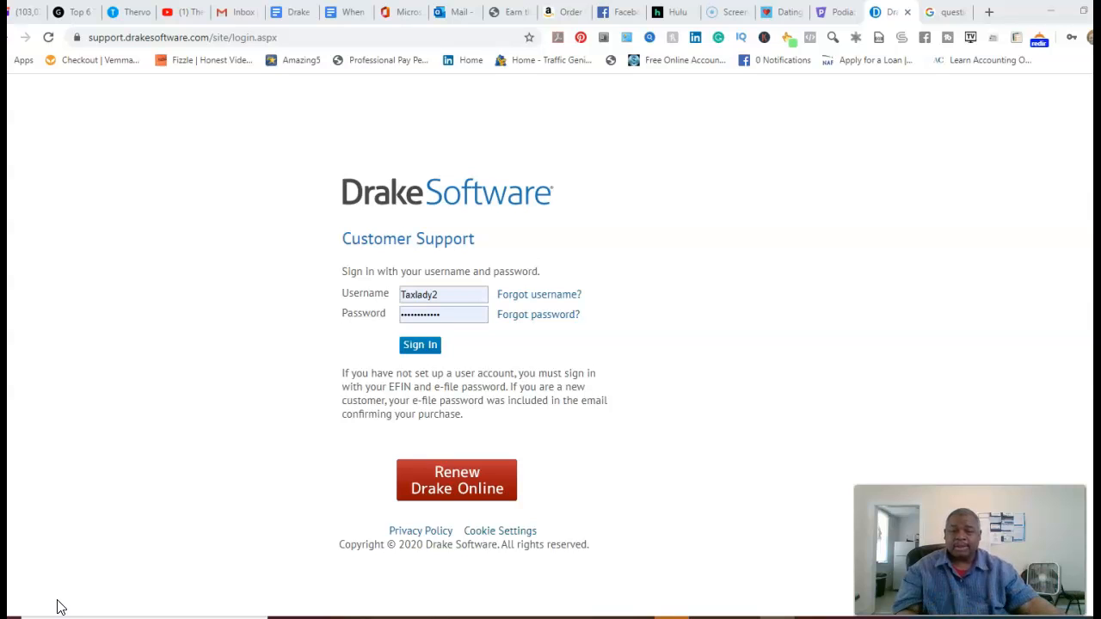
Sign in to Drake customer support and go to Resources > Download Center.
{"action": "left_click", "coordinate": [411, 353]}
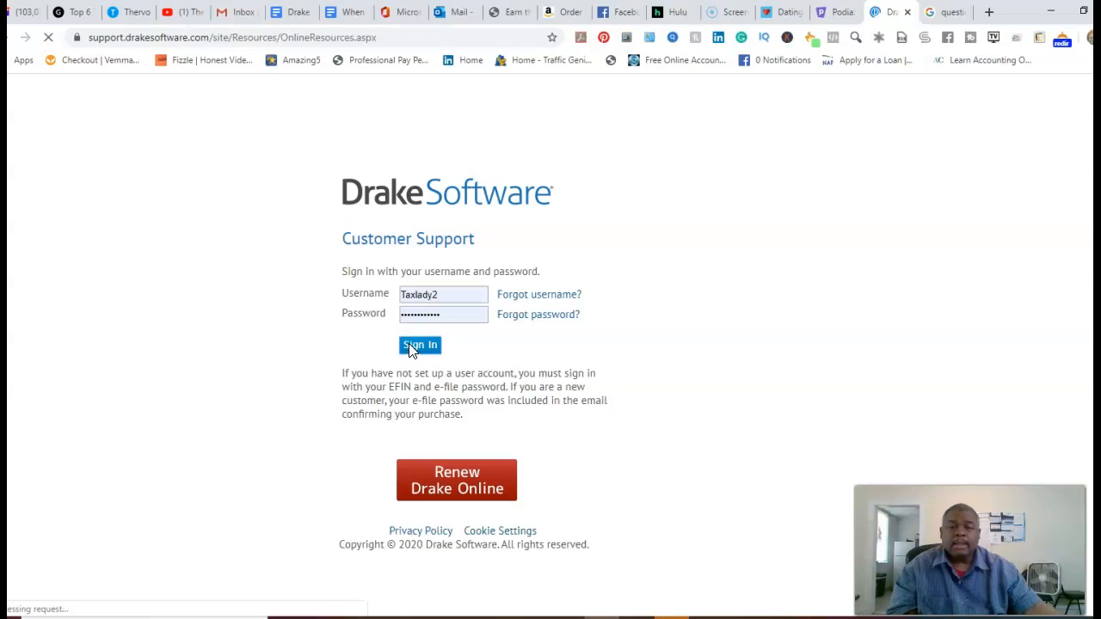
{"action": "mouse_move", "coordinate": [262, 208]}
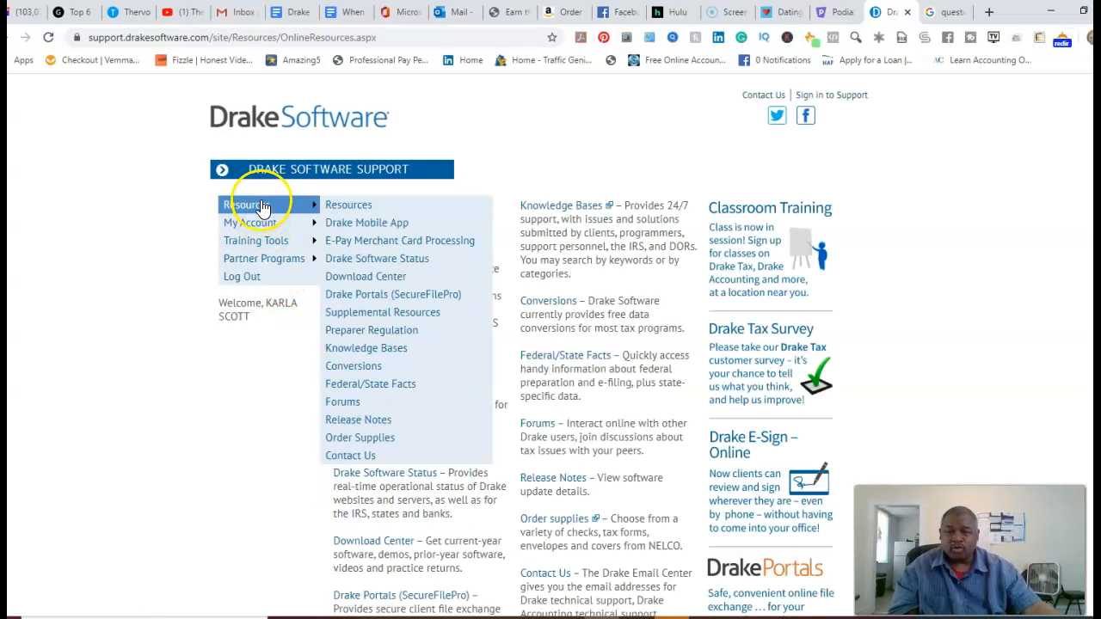
{"action": "left_click", "coordinate": [395, 277]}
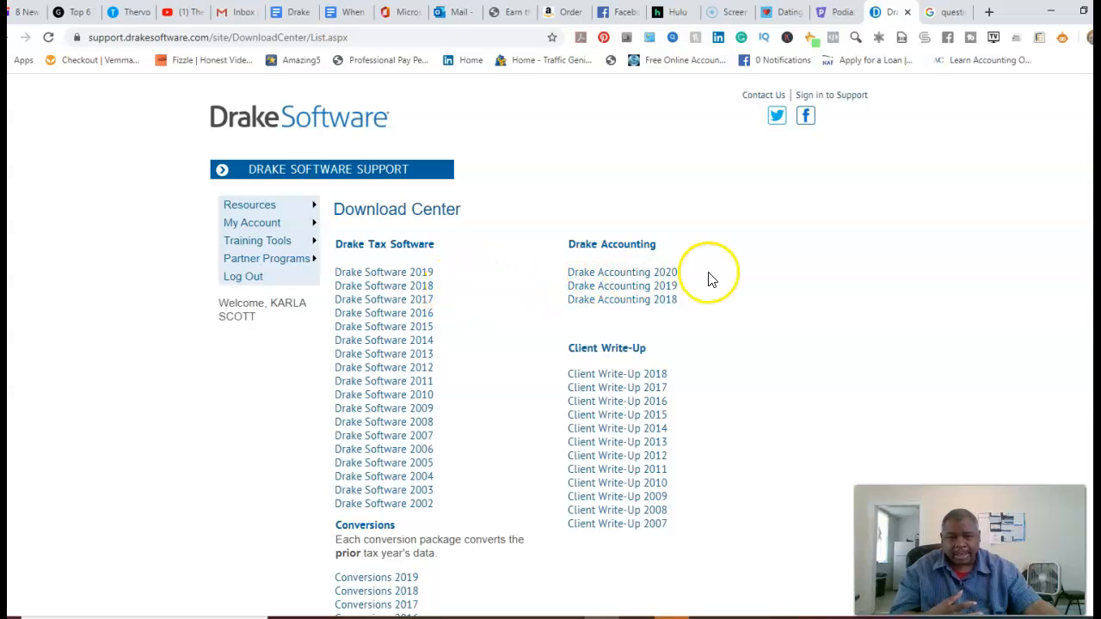
{"action": "scroll", "coordinate": [737, 278], "scroll_direction": "down", "scroll_amount": 2}
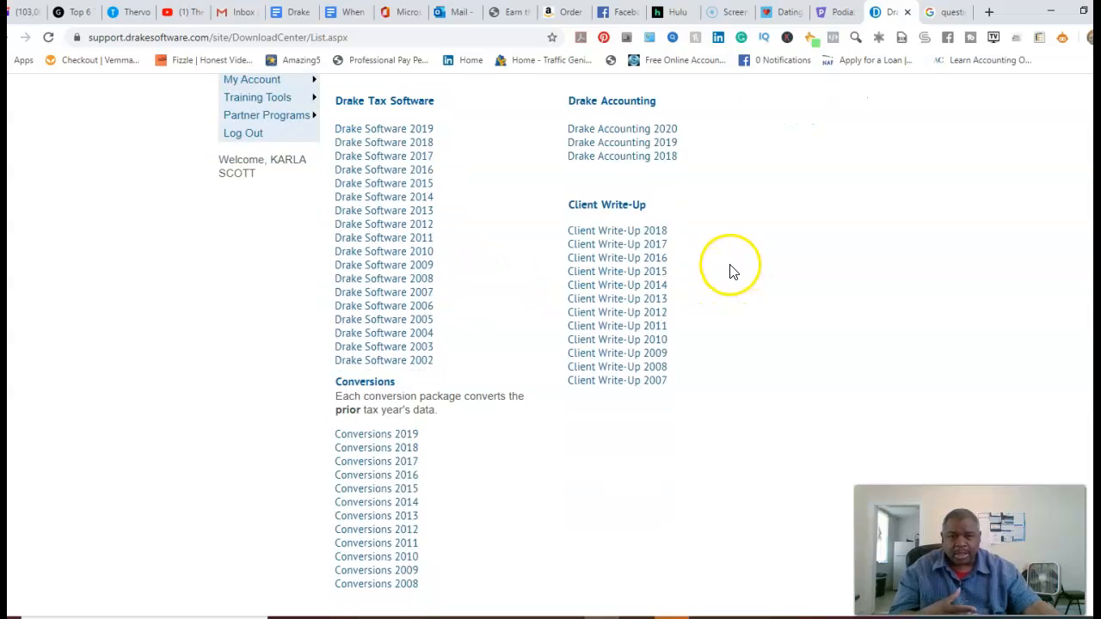
{"action": "scroll", "coordinate": [729, 272], "scroll_direction": "down", "scroll_amount": 1}
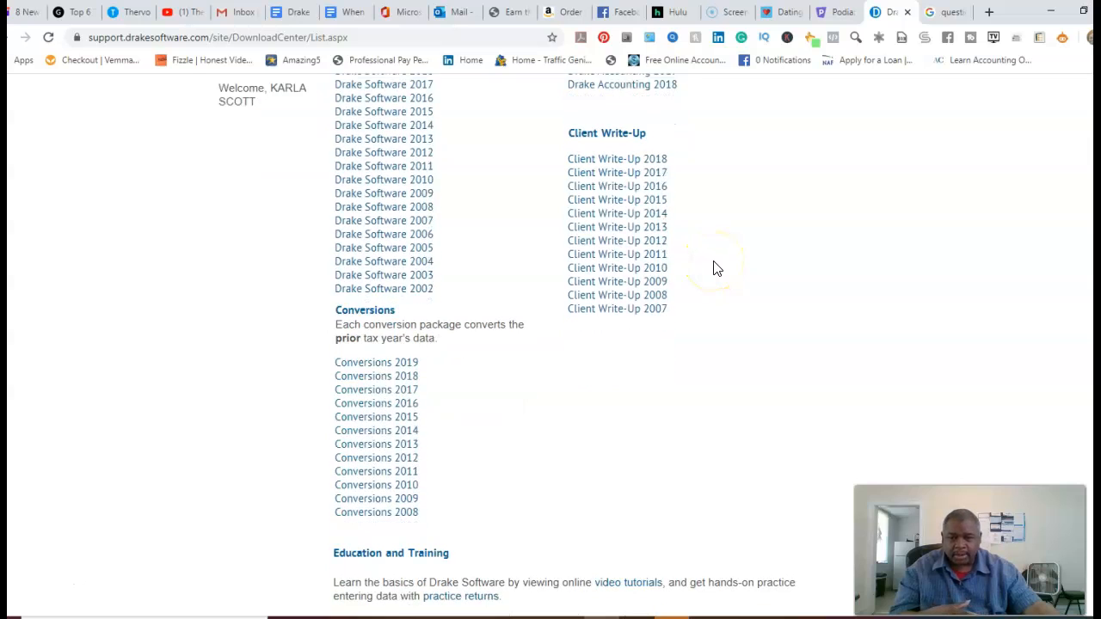
{"action": "scroll", "coordinate": [717, 269], "scroll_direction": "up", "scroll_amount": 3}
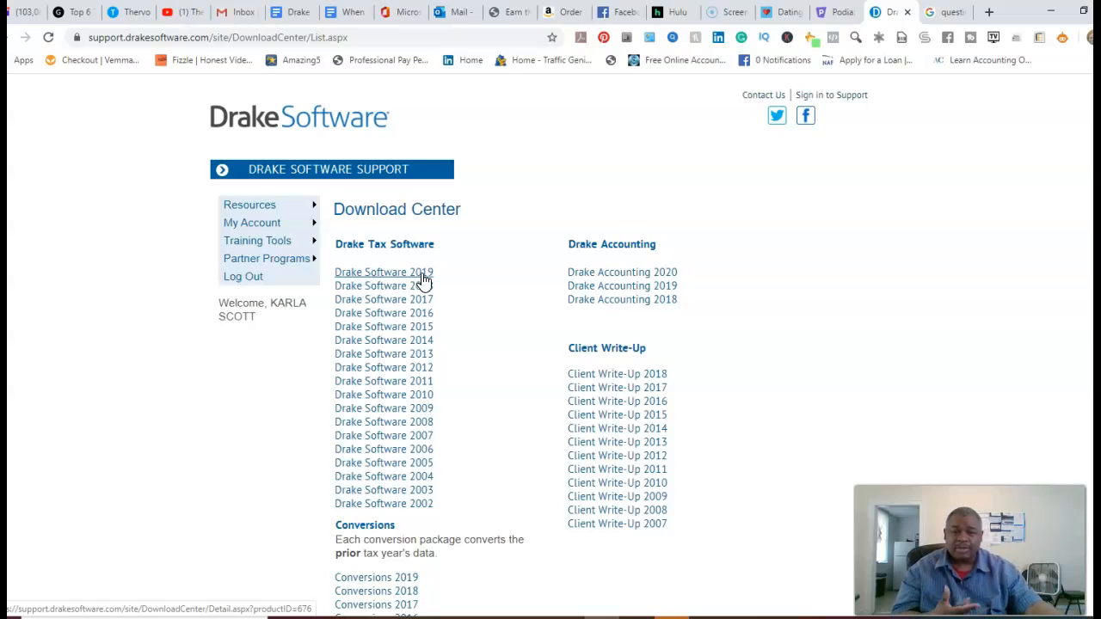
Download the Drake Software 2019 installer and set it to open when the download finishes.
{"action": "left_click", "coordinate": [421, 277]}
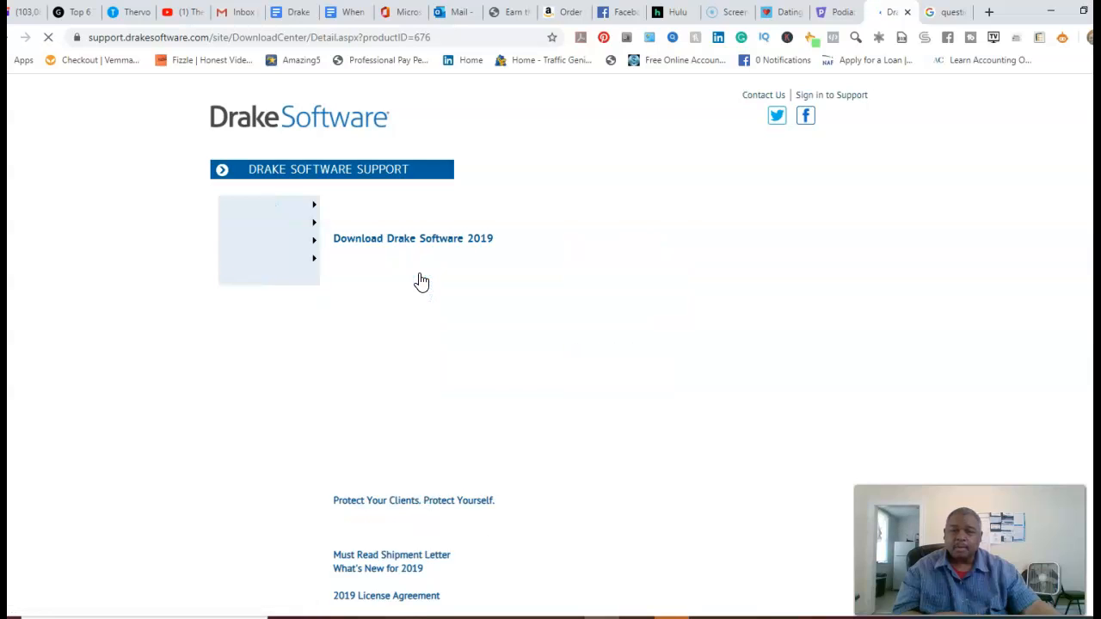
{"action": "scroll", "coordinate": [552, 334], "scroll_direction": "down", "scroll_amount": 3}
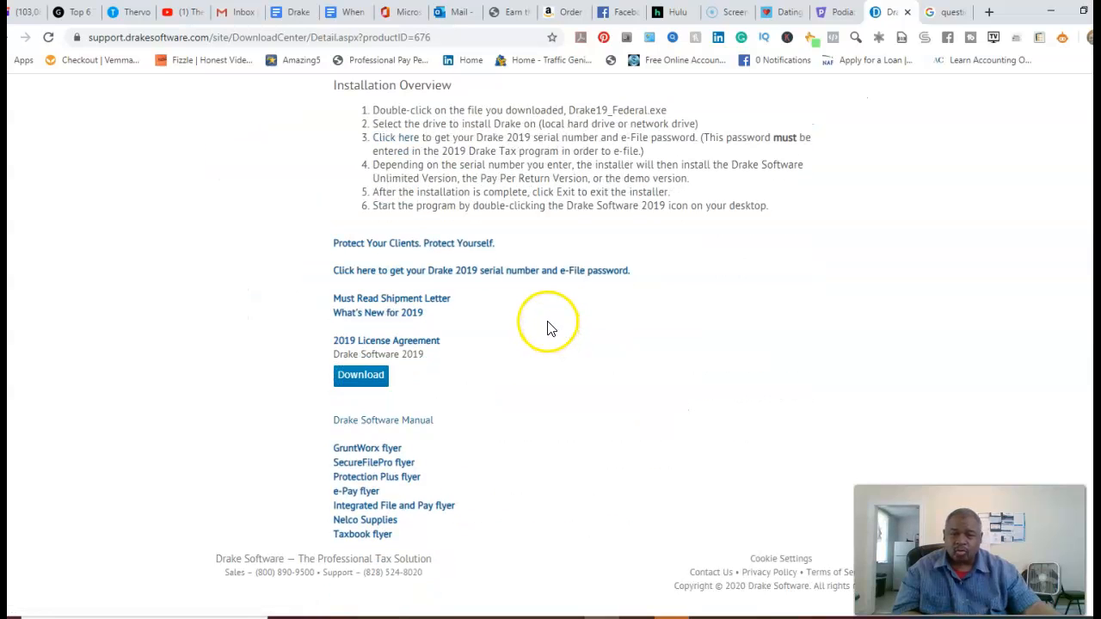
{"action": "left_click", "coordinate": [357, 378]}
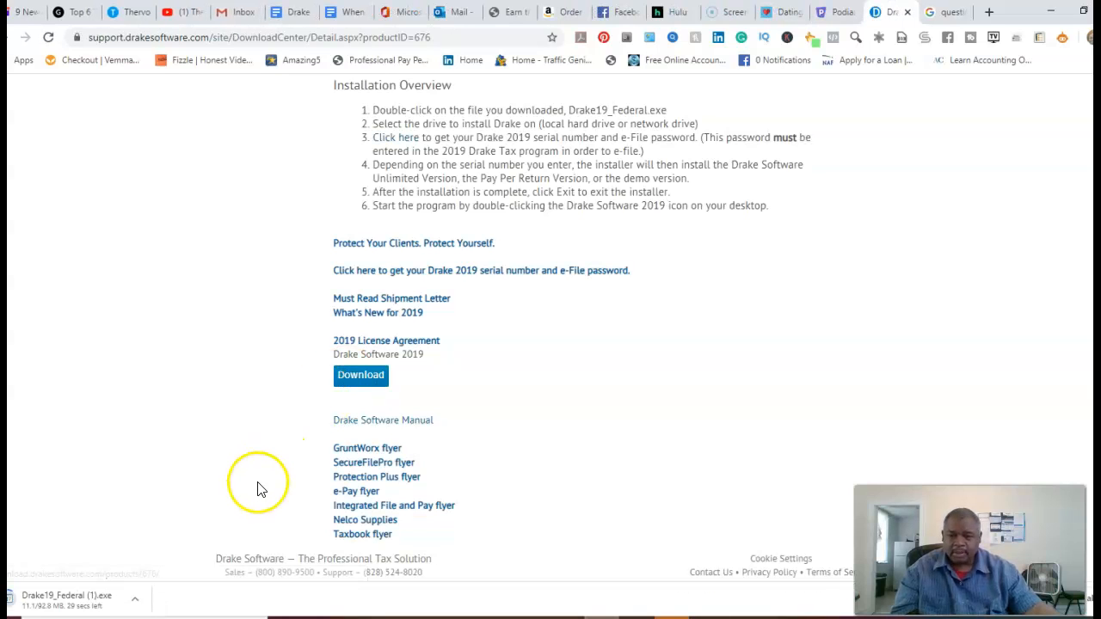
{"action": "left_click", "coordinate": [135, 598]}
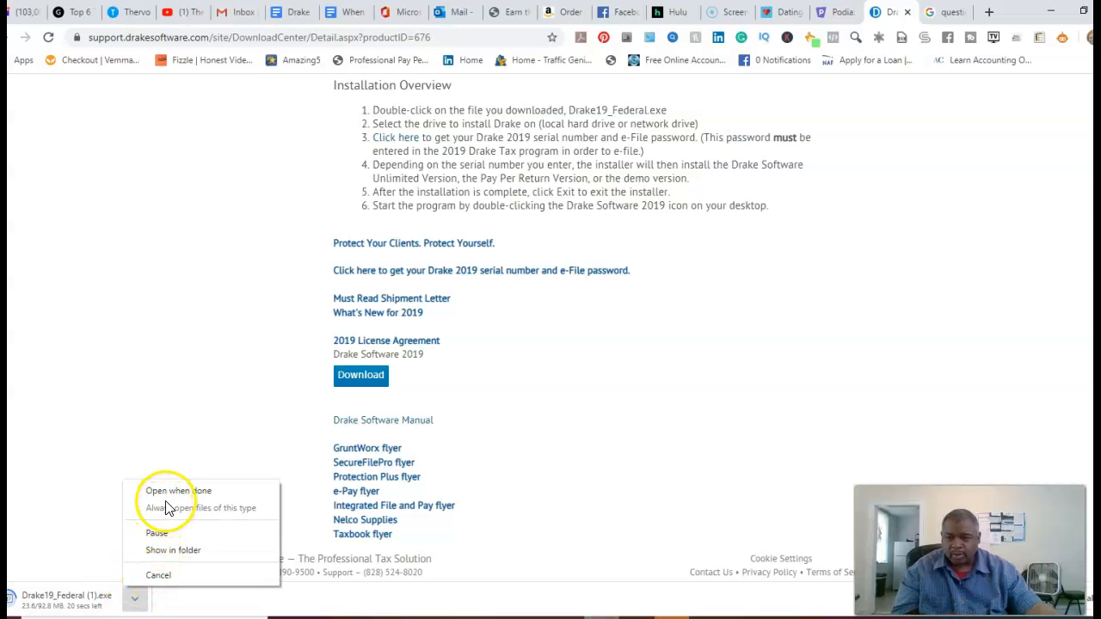
{"action": "left_click", "coordinate": [166, 491]}
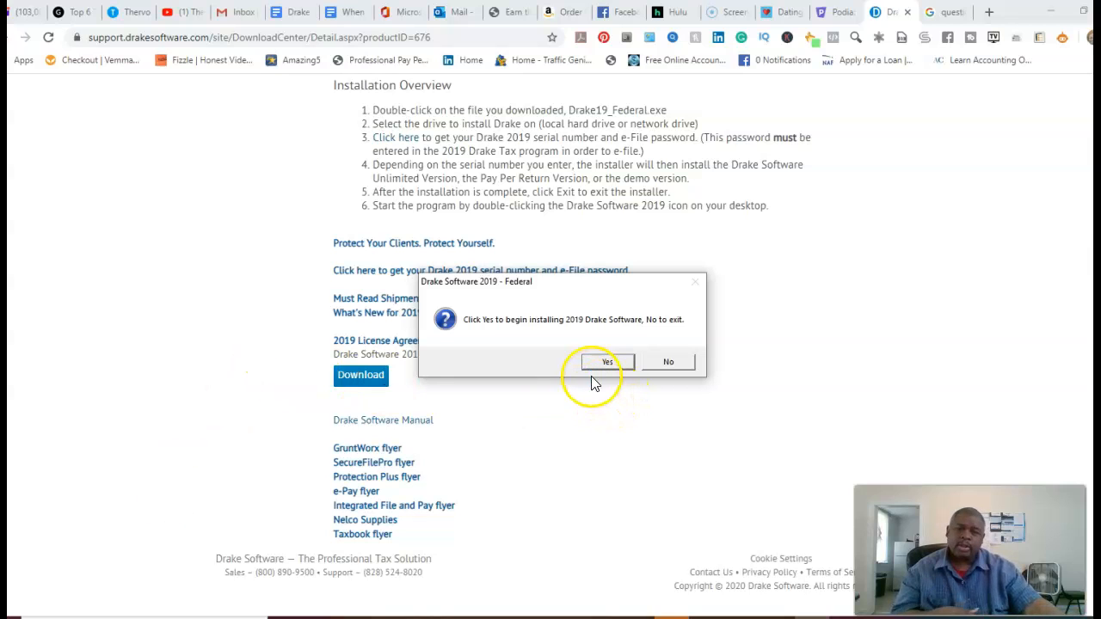
Decline the Drake Software 2019 reinstall, then log the current preparer out of Drake Tax.
{"action": "left_click", "coordinate": [664, 362]}
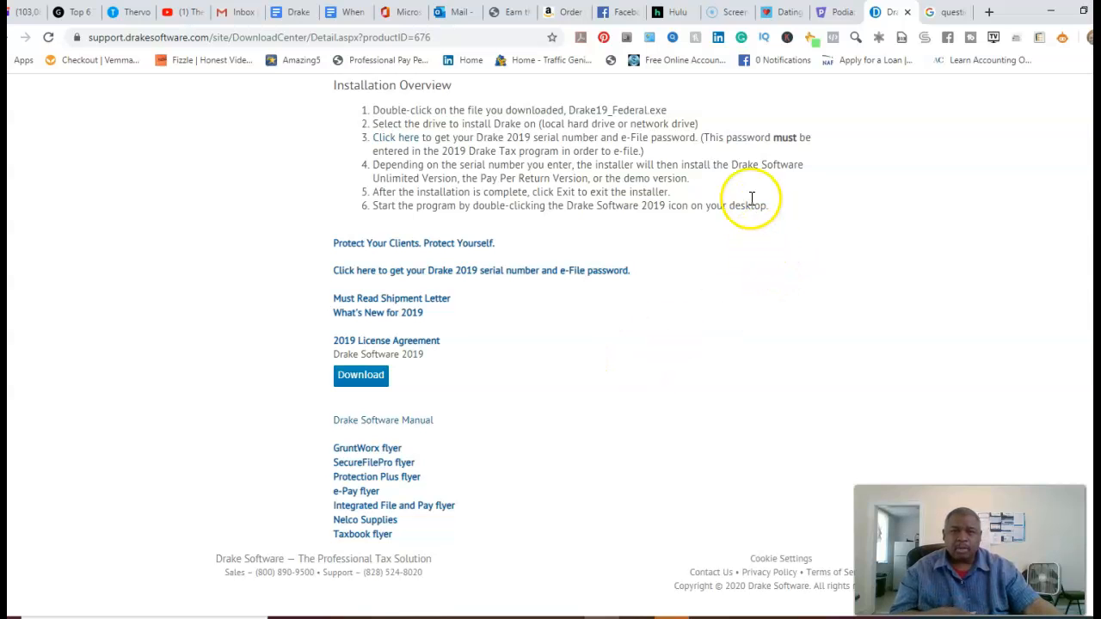
{"action": "left_click", "coordinate": [740, 617]}
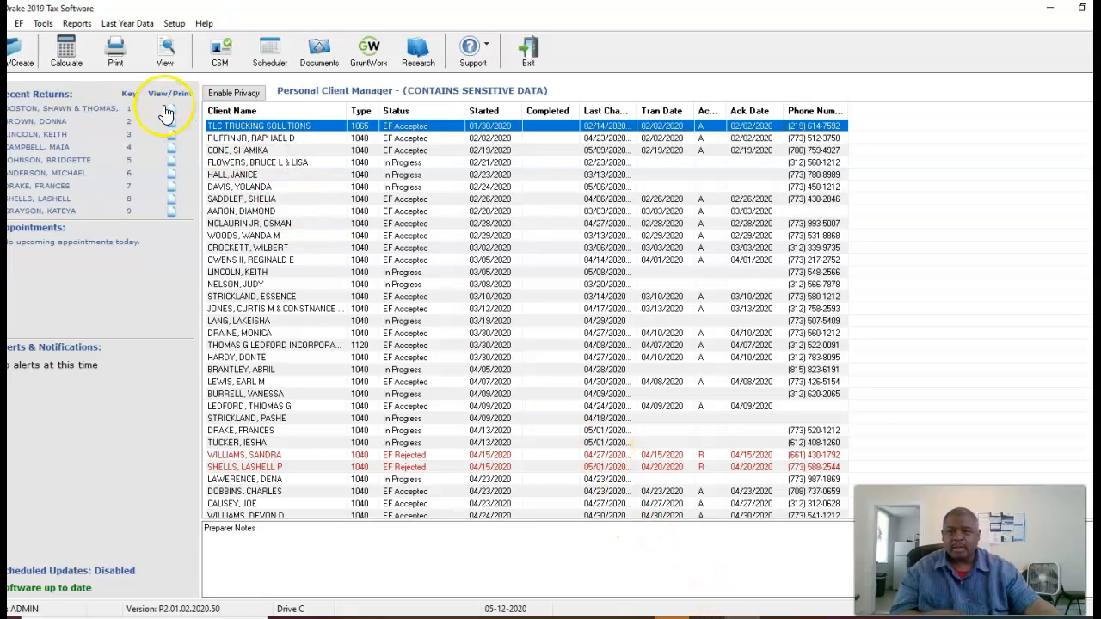
{"action": "left_click", "coordinate": [19, 24]}
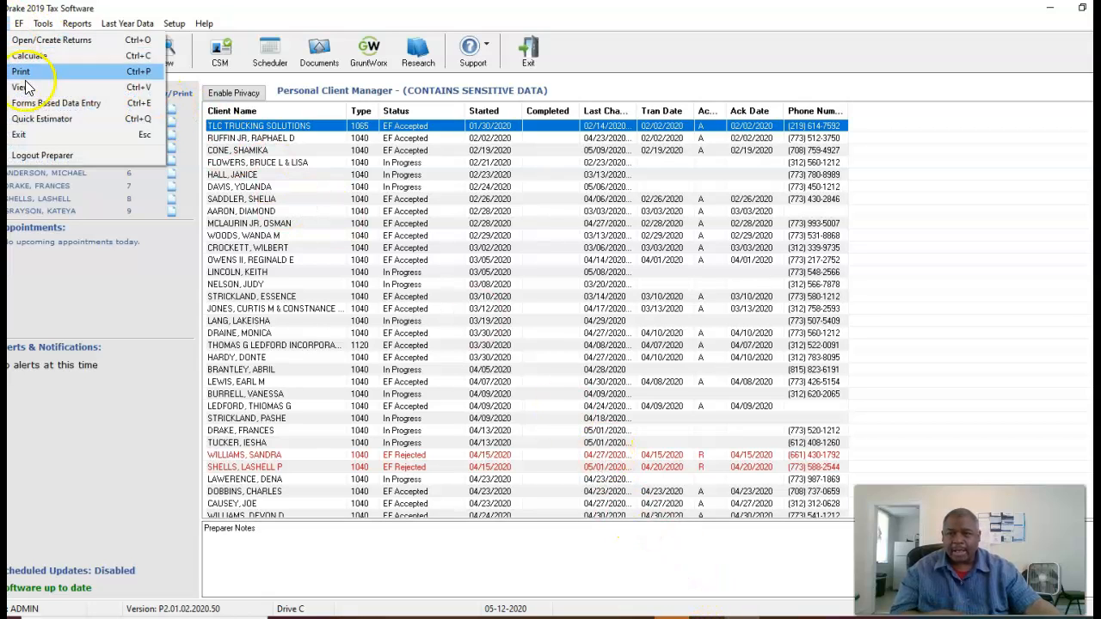
{"action": "left_click", "coordinate": [42, 155]}
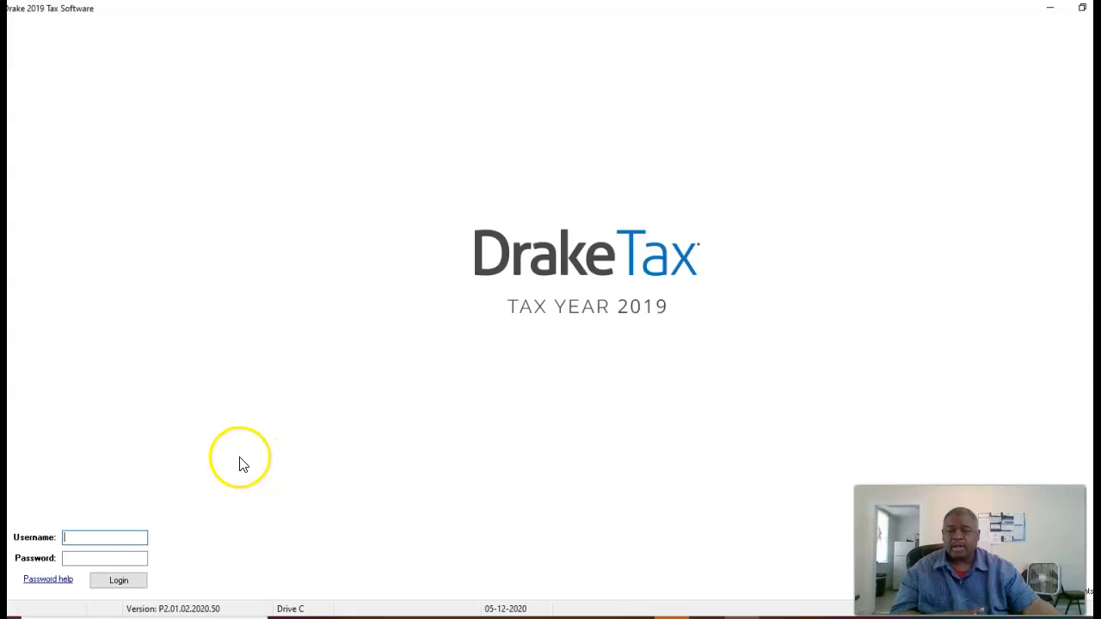
Log in to Drake Tax as user 'admin' with the account password.
{"action": "type", "text": "a"}
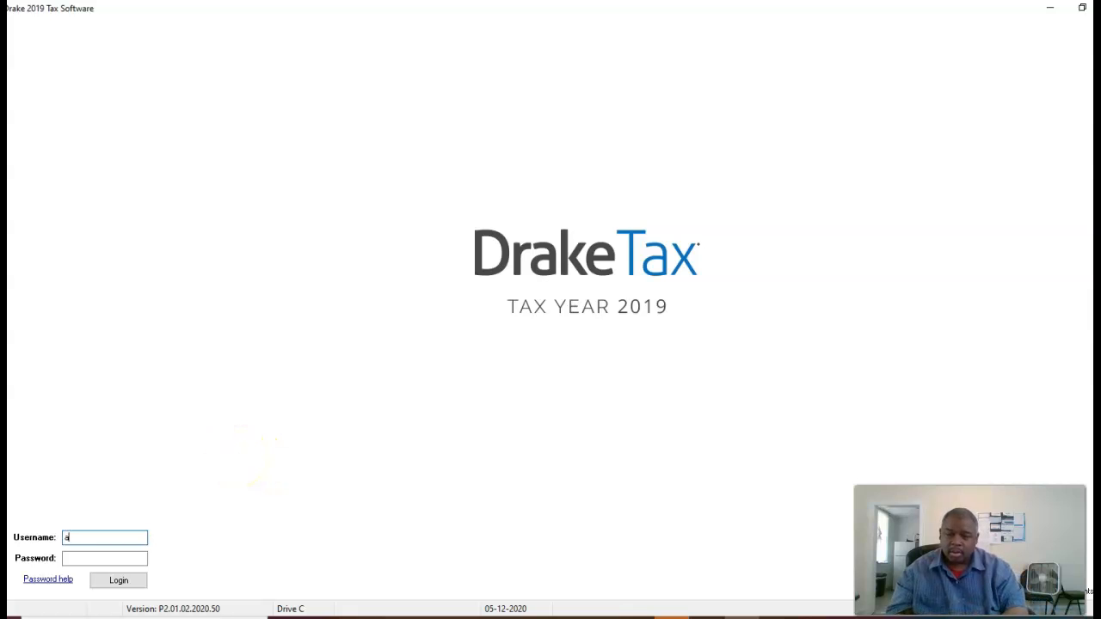
{"action": "type", "text": "dmin"}
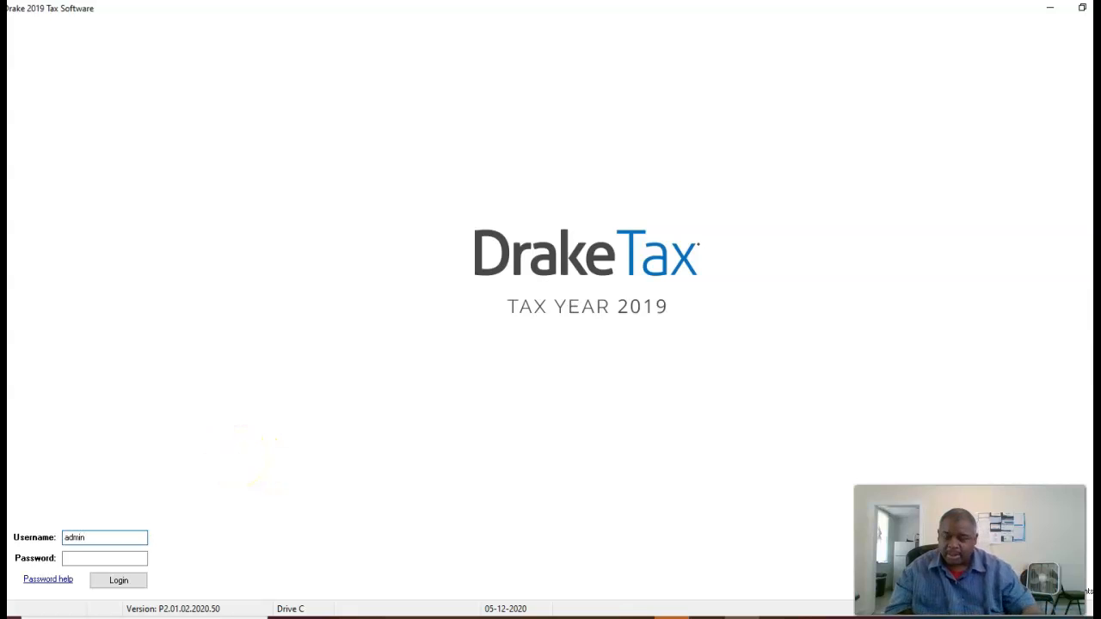
{"action": "key", "text": "Tab"}
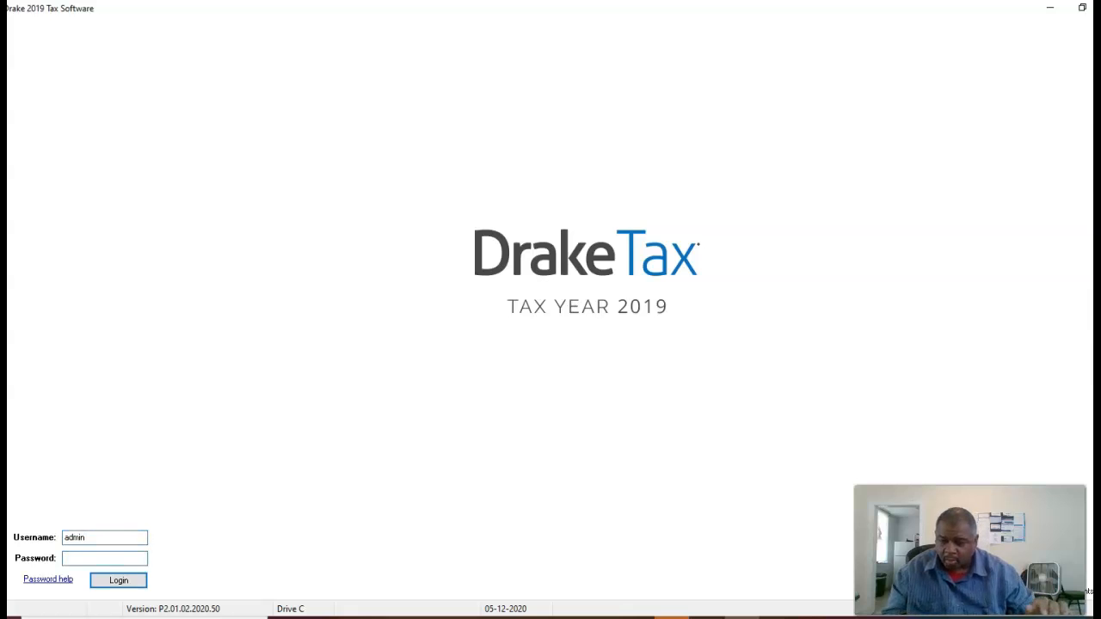
{"action": "type", "text": "**********"}
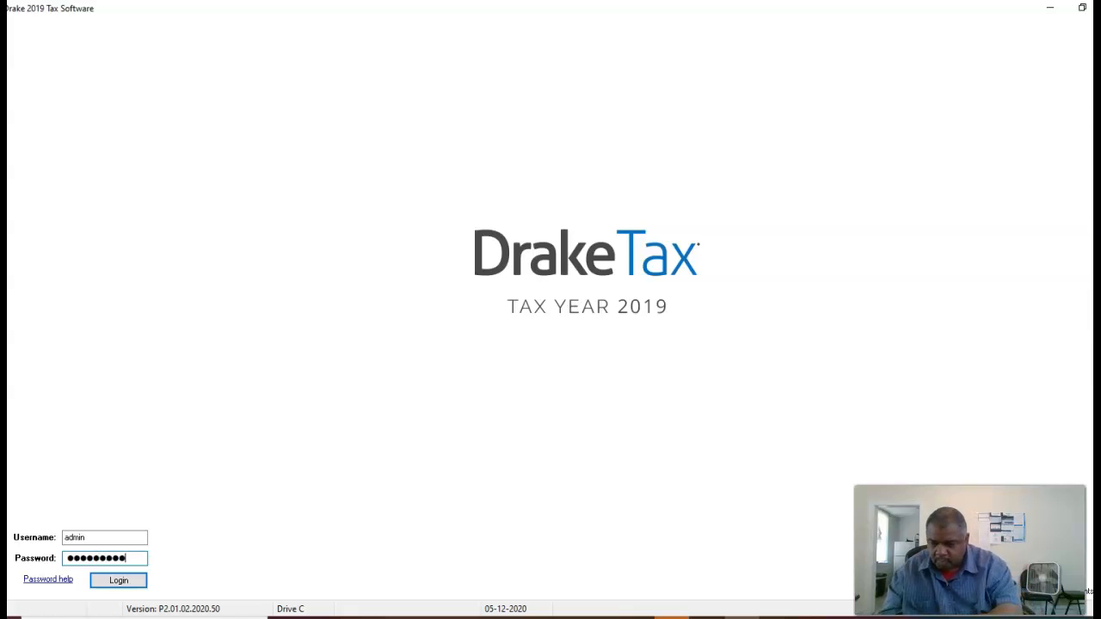
{"action": "left_click", "coordinate": [116, 582]}
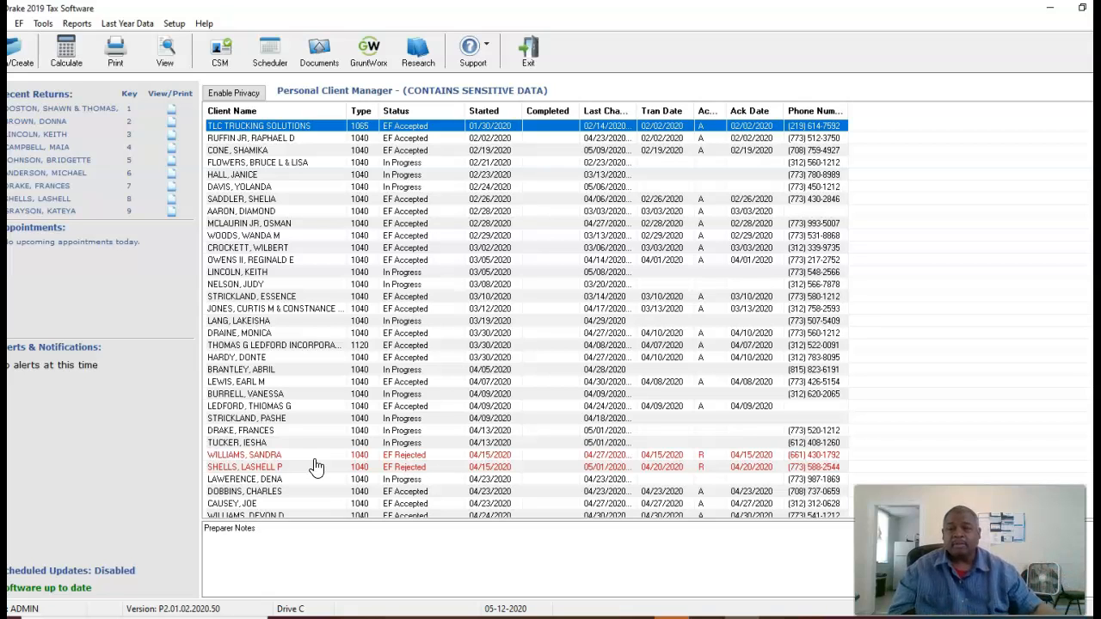
{"action": "left_click", "coordinate": [173, 25]}
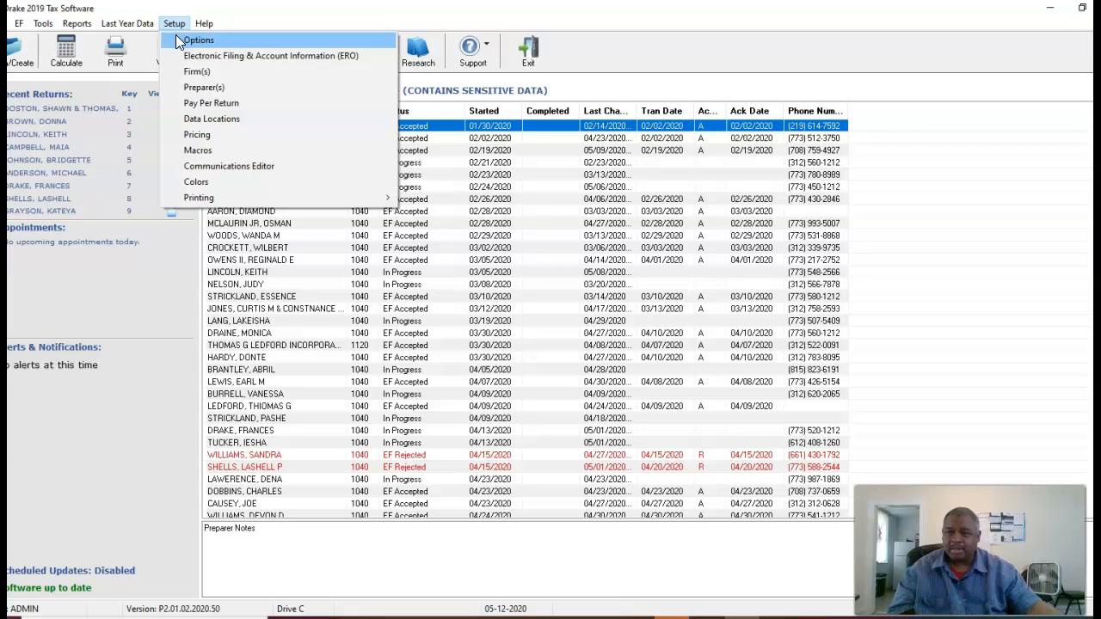
{"action": "left_click", "coordinate": [174, 27]}
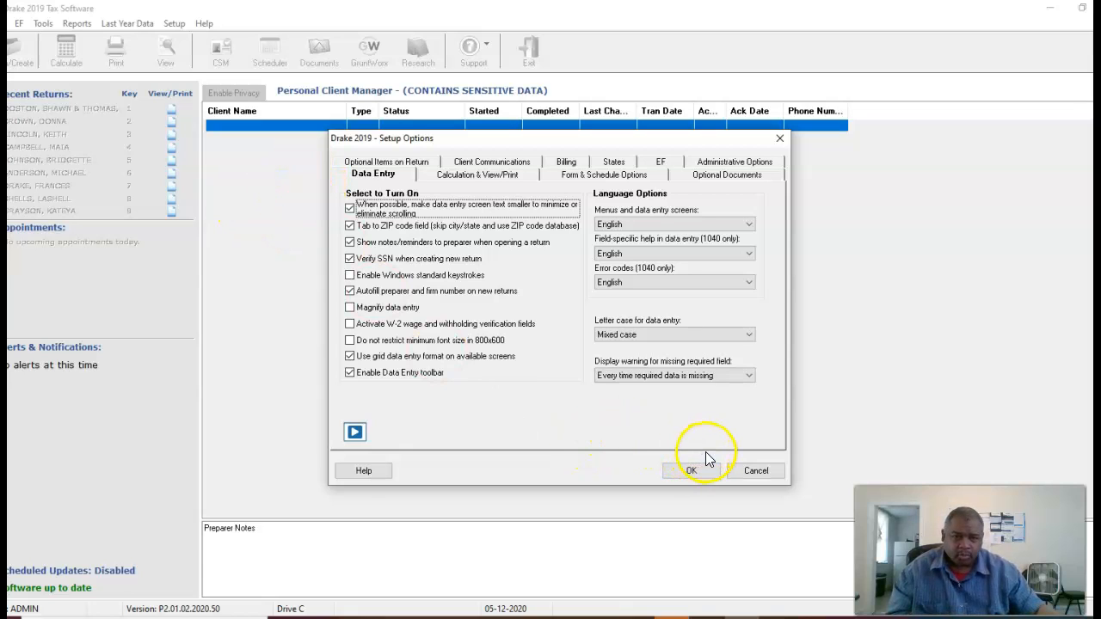
{"action": "left_click", "coordinate": [739, 471]}
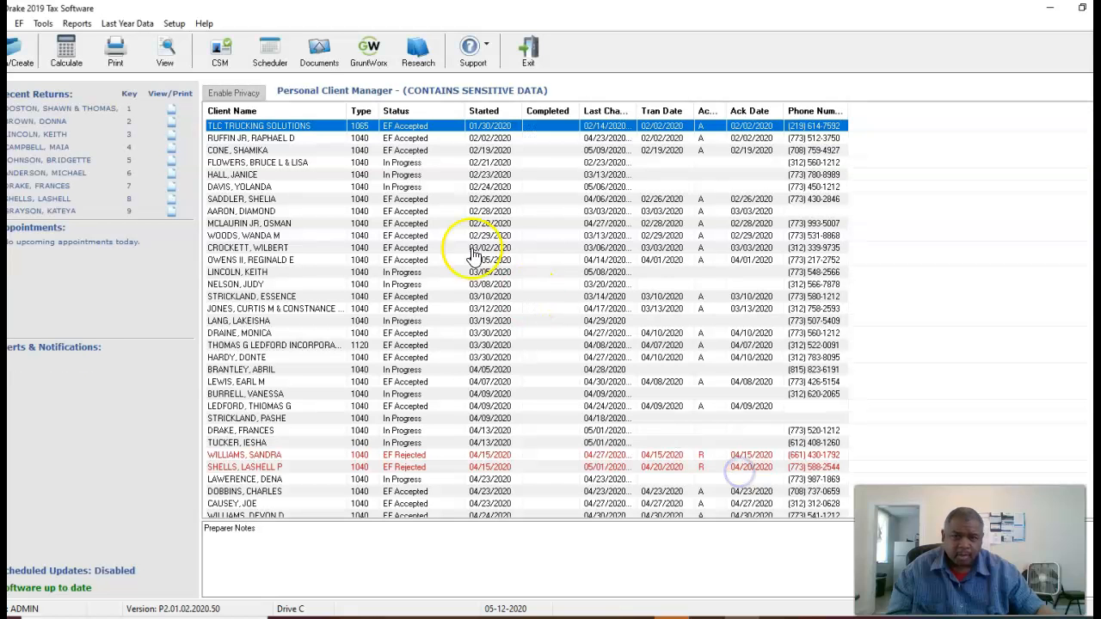
Open the Setup menu listing options, firms, preparers and pricing.
{"action": "left_click", "coordinate": [175, 23]}
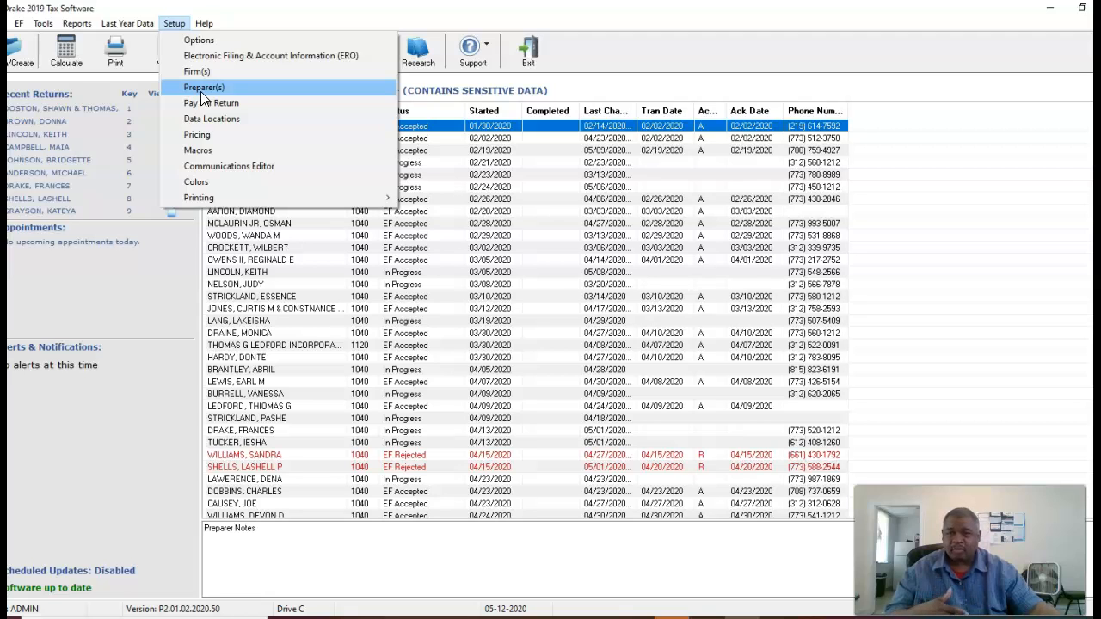
Review the ERO settings, including the disclosure consent name field, and confirm with OK.
{"action": "left_click", "coordinate": [225, 56]}
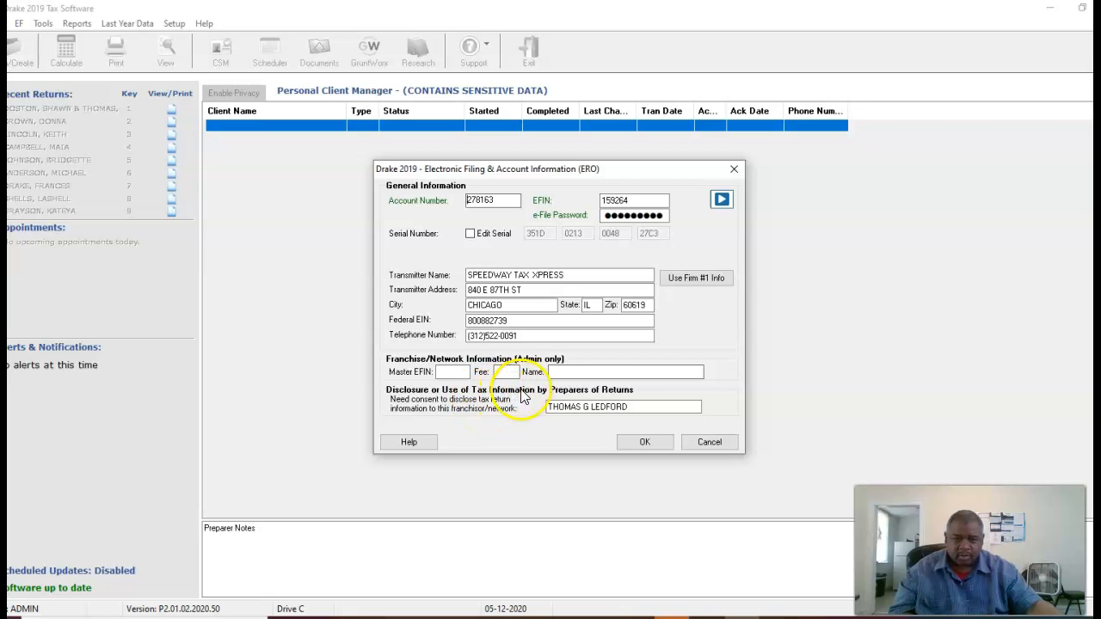
{"action": "left_click", "coordinate": [654, 406]}
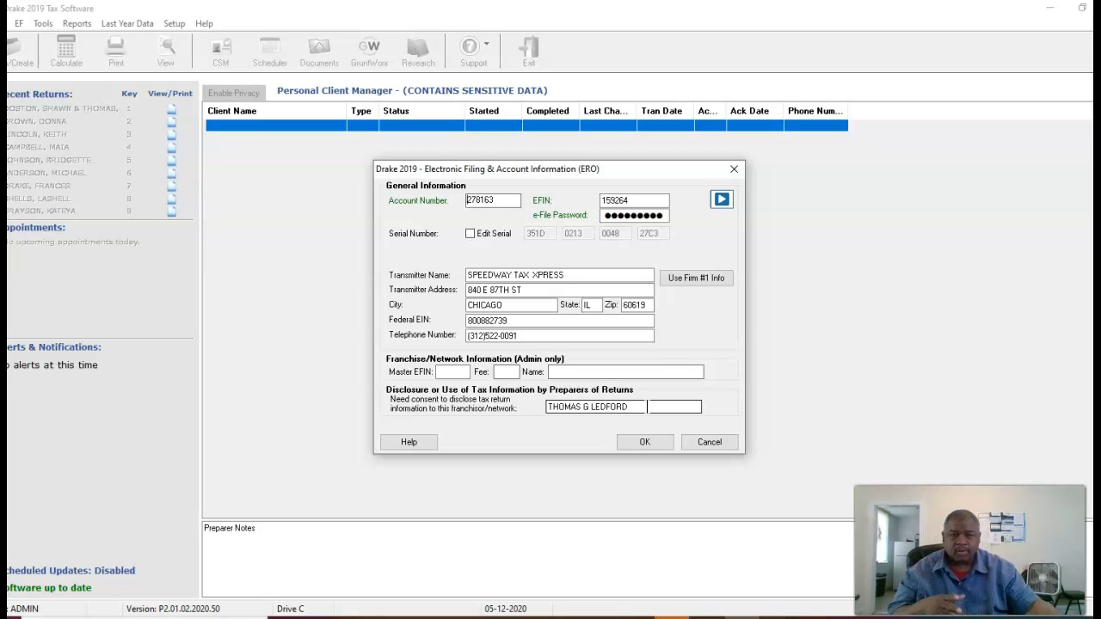
{"action": "left_click", "coordinate": [629, 441]}
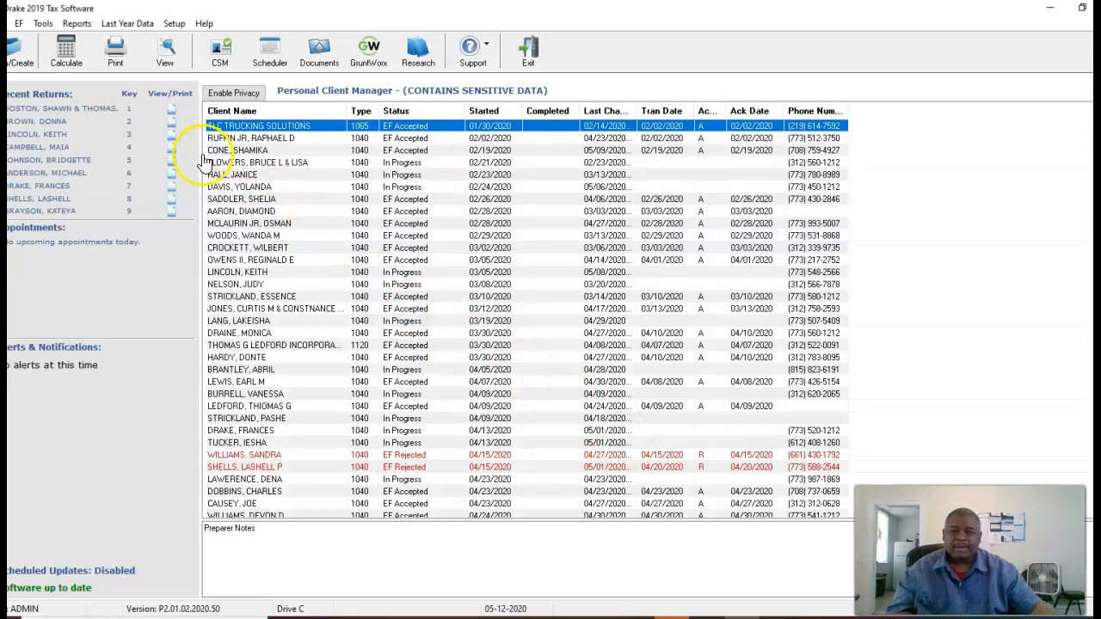
{"action": "left_click", "coordinate": [174, 24]}
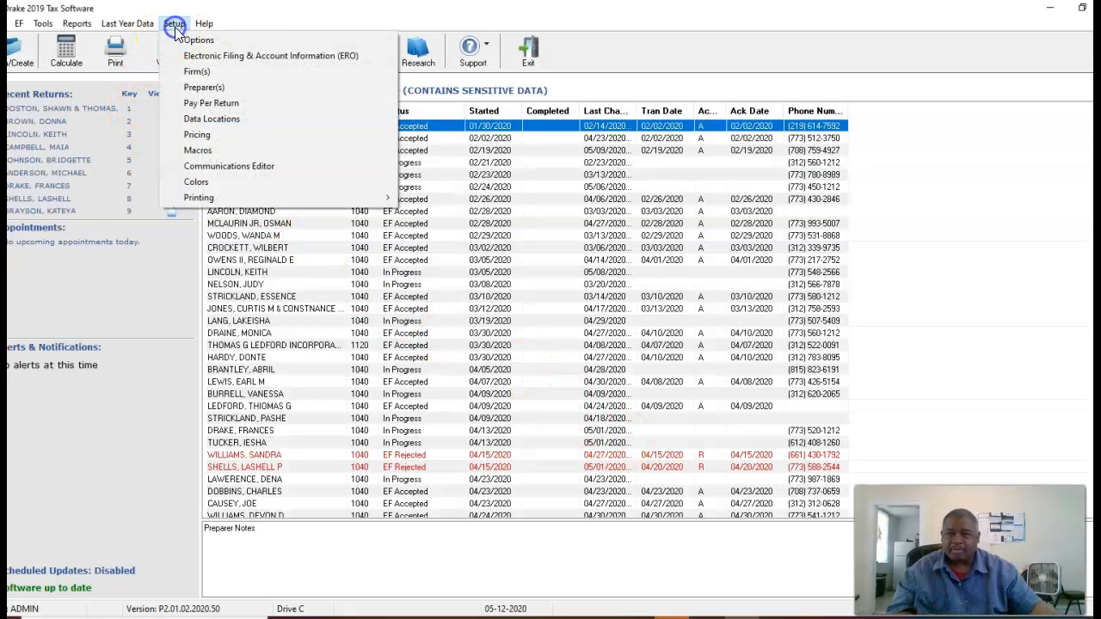
{"action": "left_click", "coordinate": [189, 69]}
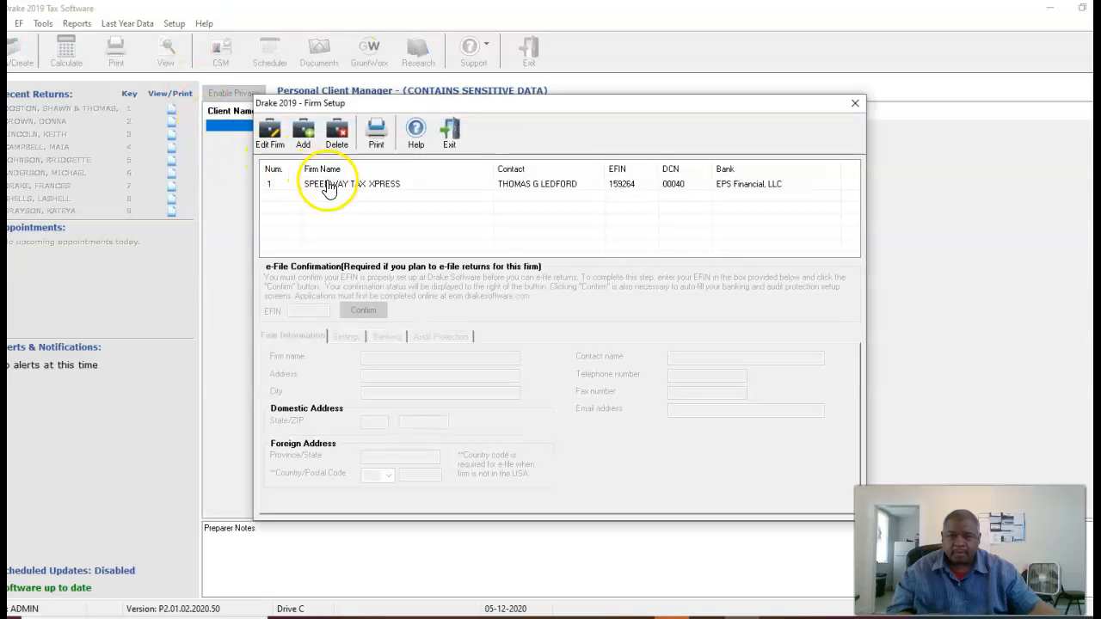
Inspect the firm's name/address, Settings, Banking and Audit Protection tabs, then close without saving.
{"action": "left_click", "coordinate": [327, 189]}
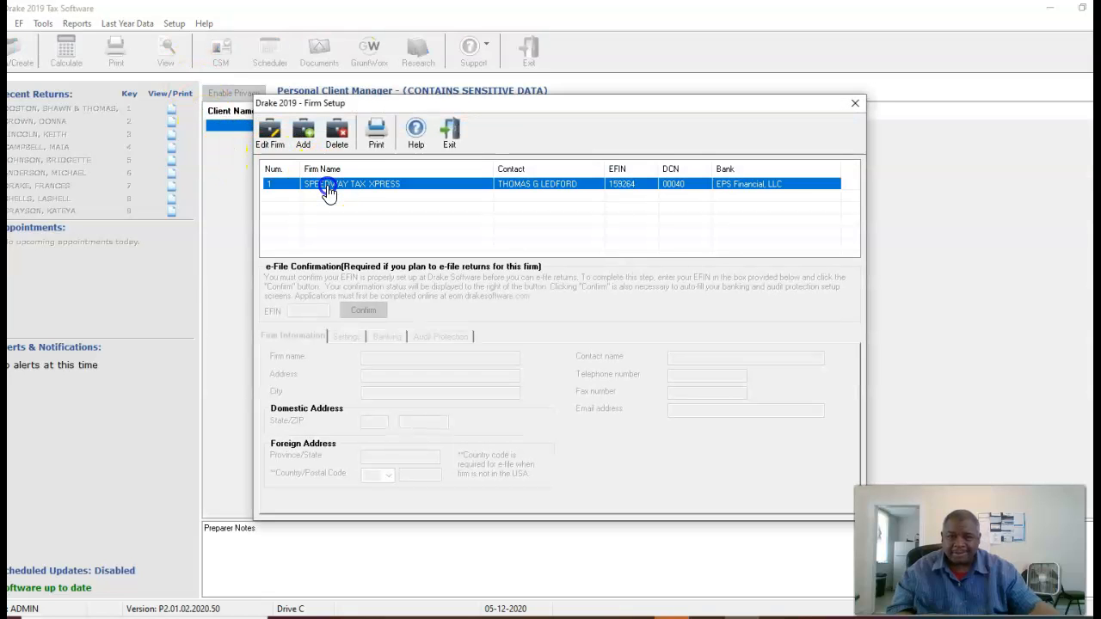
{"action": "left_click", "coordinate": [270, 136]}
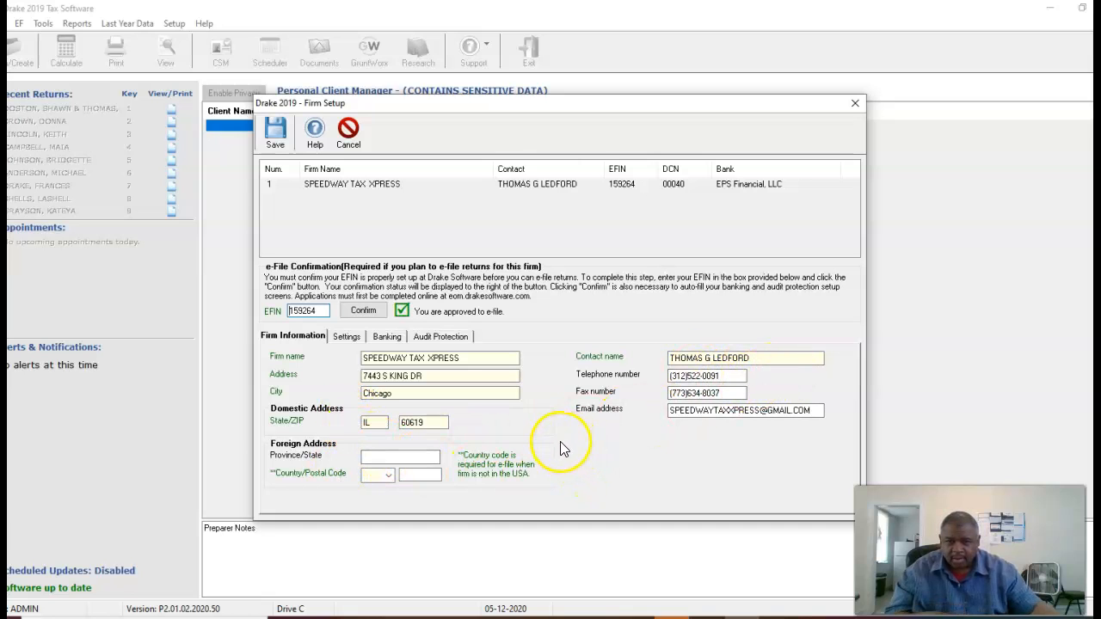
{"action": "left_click", "coordinate": [346, 338]}
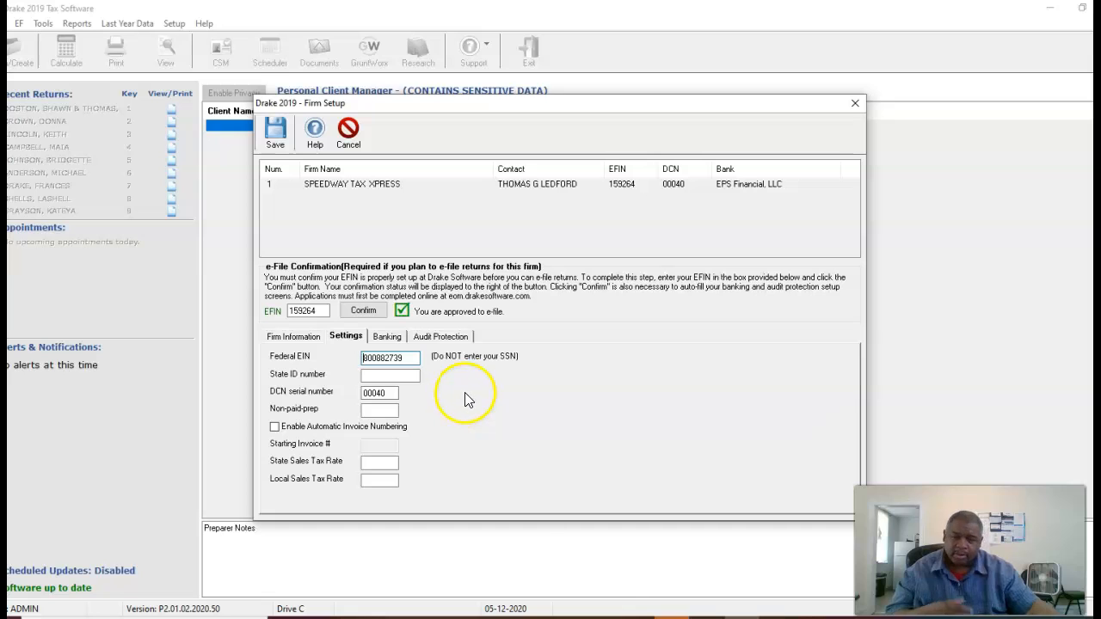
{"action": "left_click", "coordinate": [387, 338]}
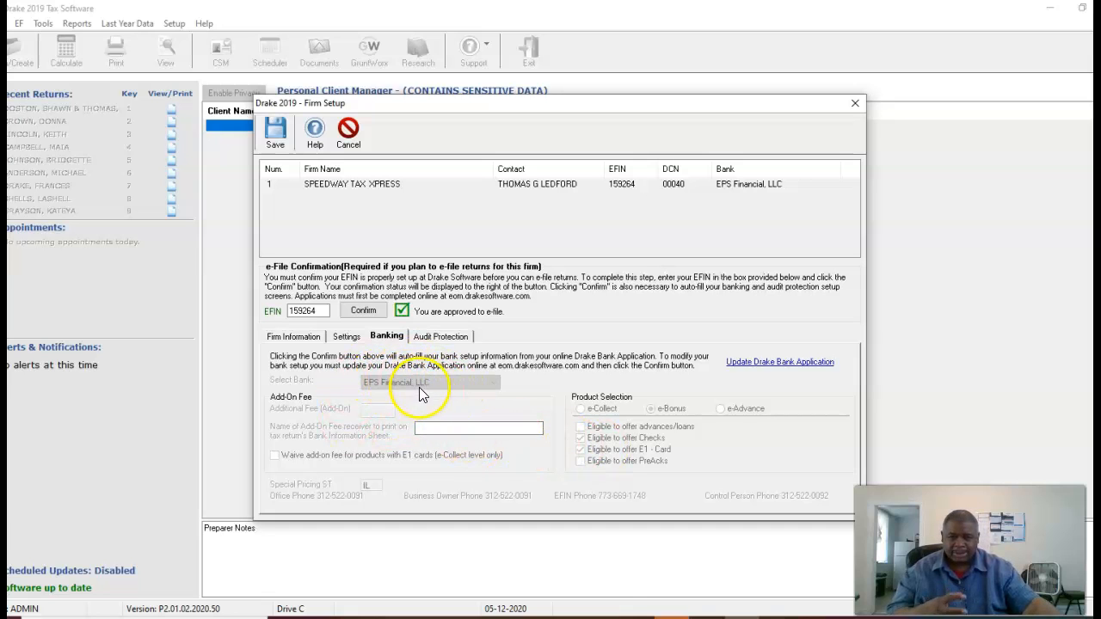
{"action": "left_click", "coordinate": [435, 339]}
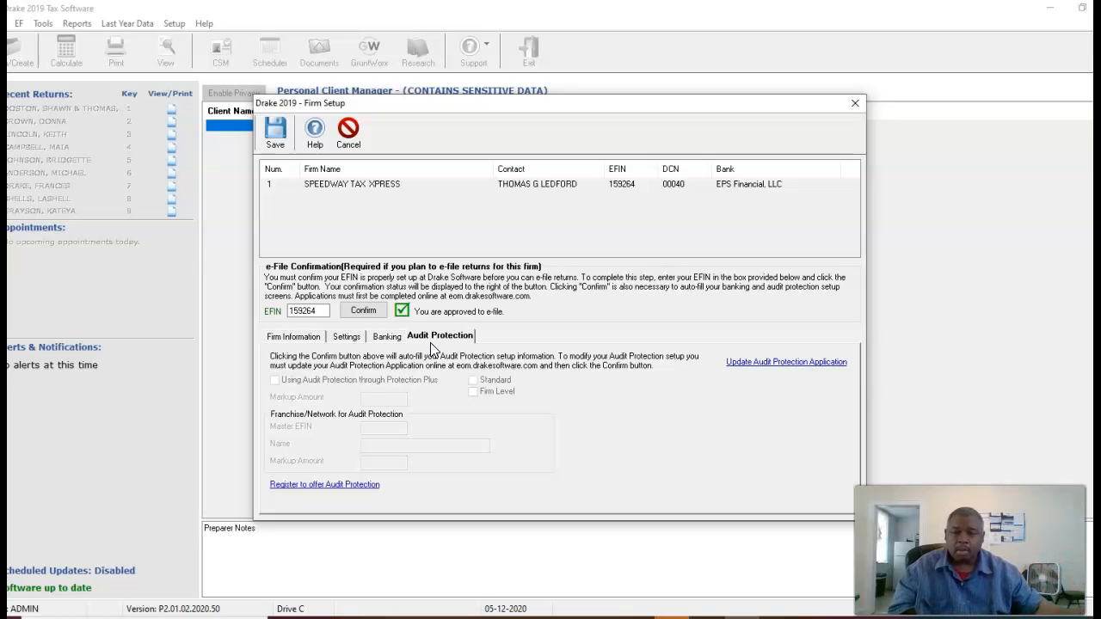
{"action": "left_click", "coordinate": [294, 336]}
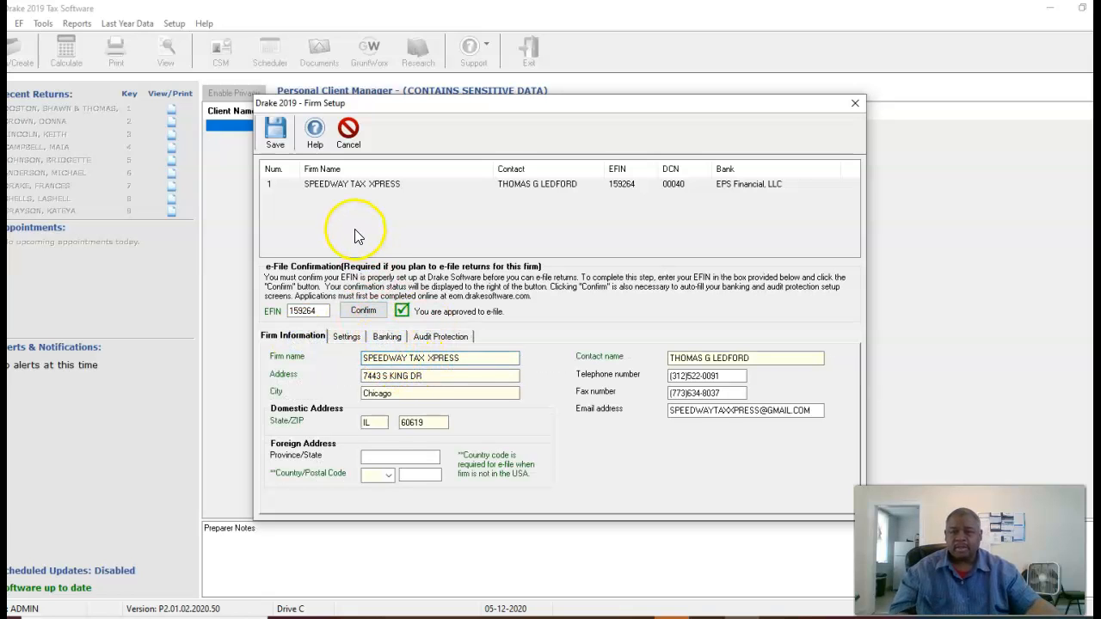
{"action": "key", "text": "Escape"}
{"action": "key", "text": "Escape"}
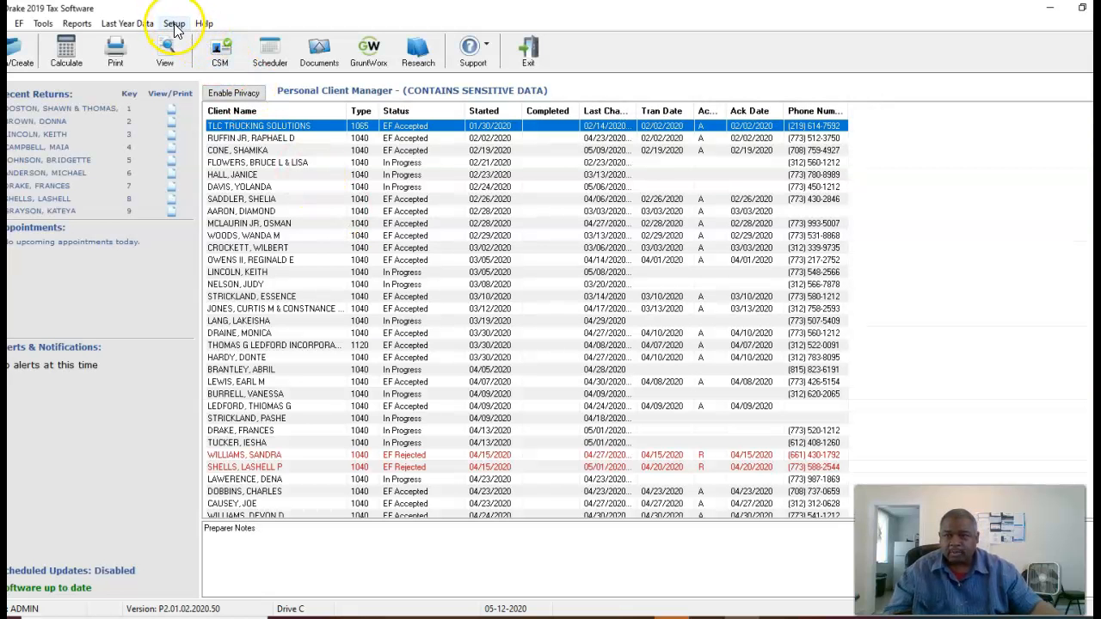
Open Setup > Preparer(s) and edit preparer number 1.
{"action": "left_click", "coordinate": [175, 26]}
{"action": "left_click", "coordinate": [190, 87]}
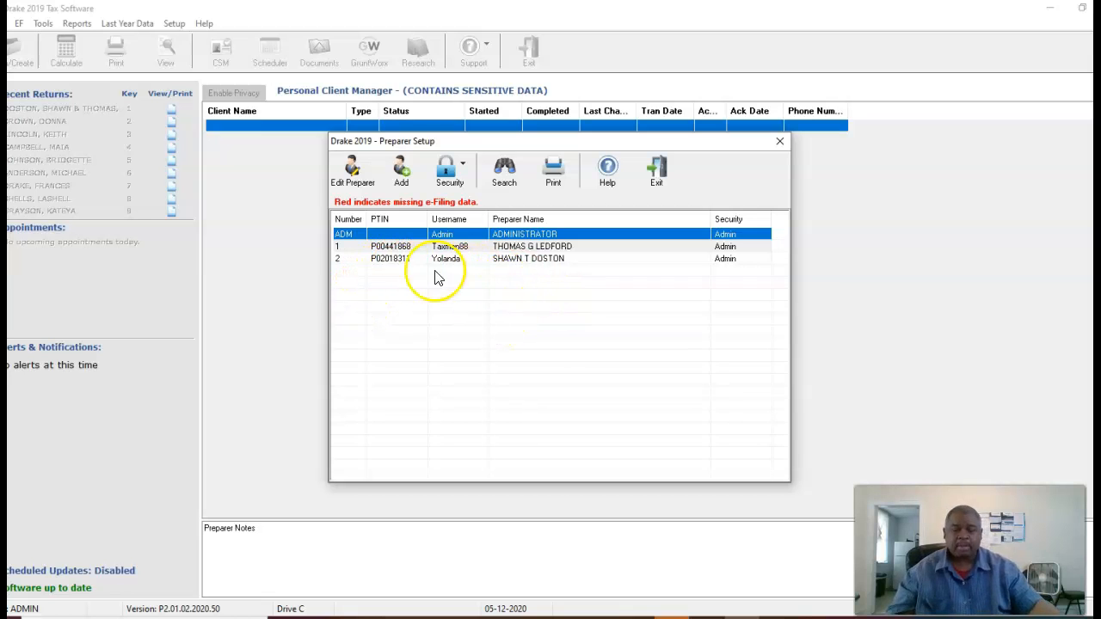
{"action": "left_click", "coordinate": [391, 249]}
{"action": "left_click", "coordinate": [352, 172]}
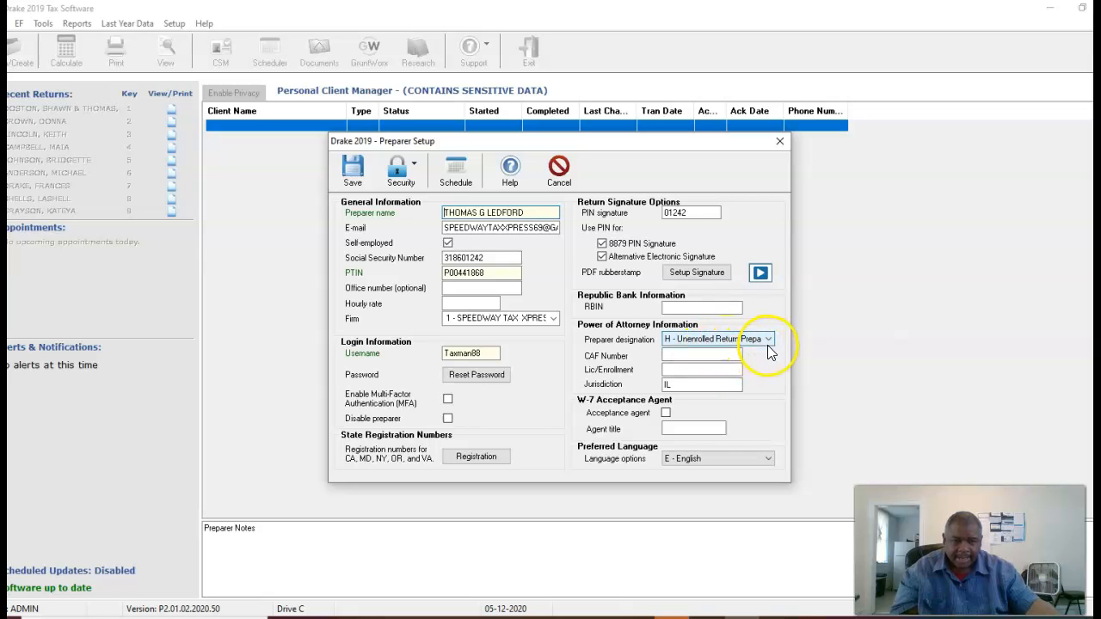
Switch the preparer's security setting to Custom Security.
{"action": "left_click", "coordinate": [422, 182]}
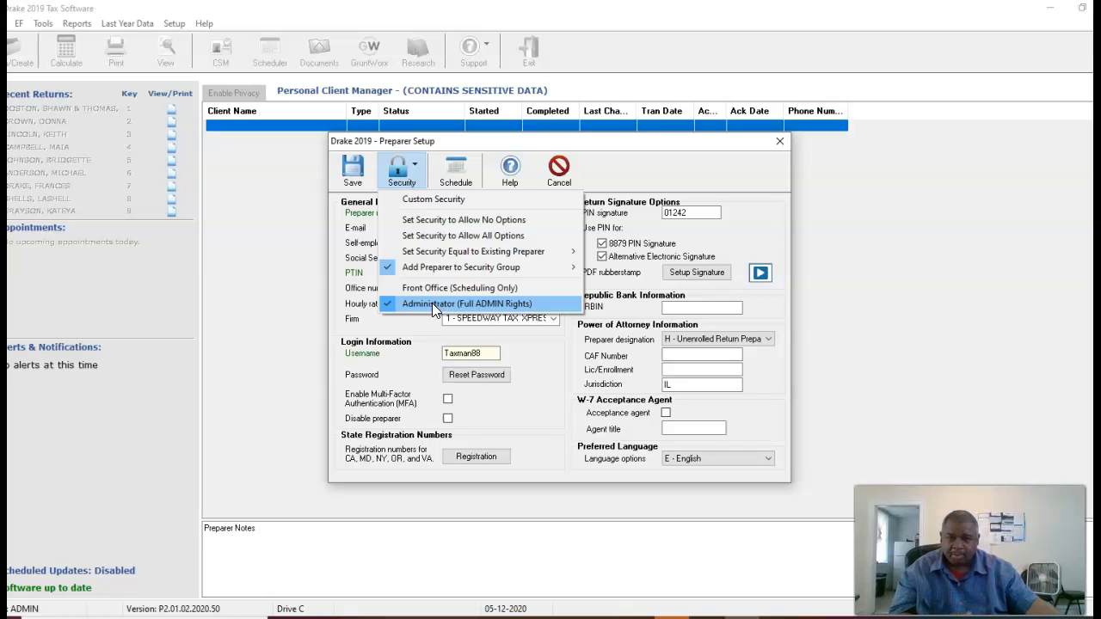
{"action": "left_click", "coordinate": [418, 181]}
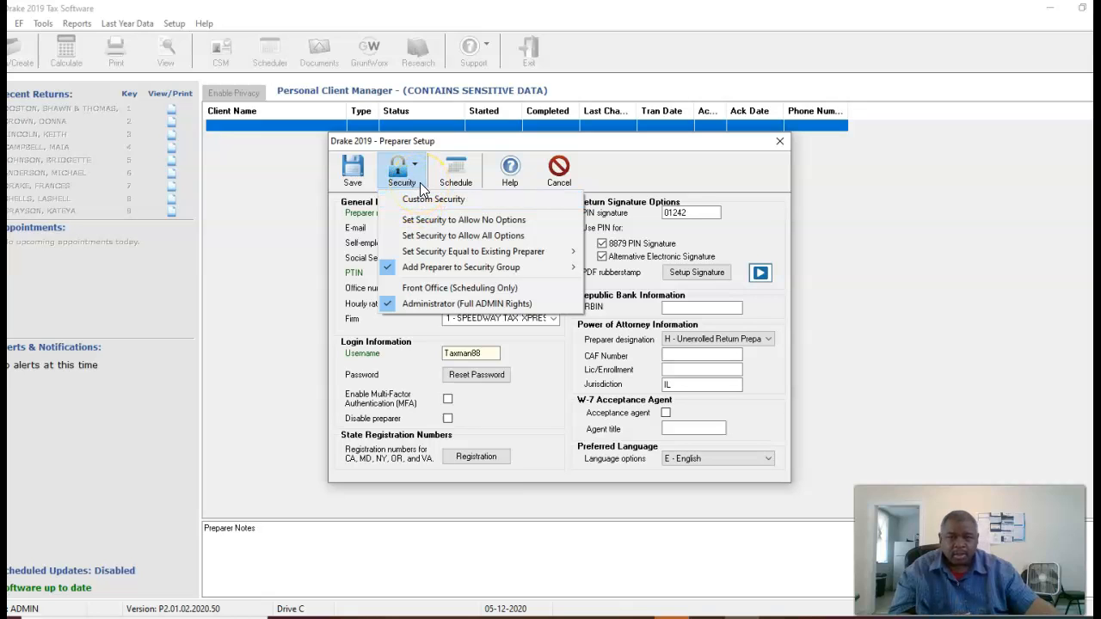
{"action": "left_click", "coordinate": [421, 198]}
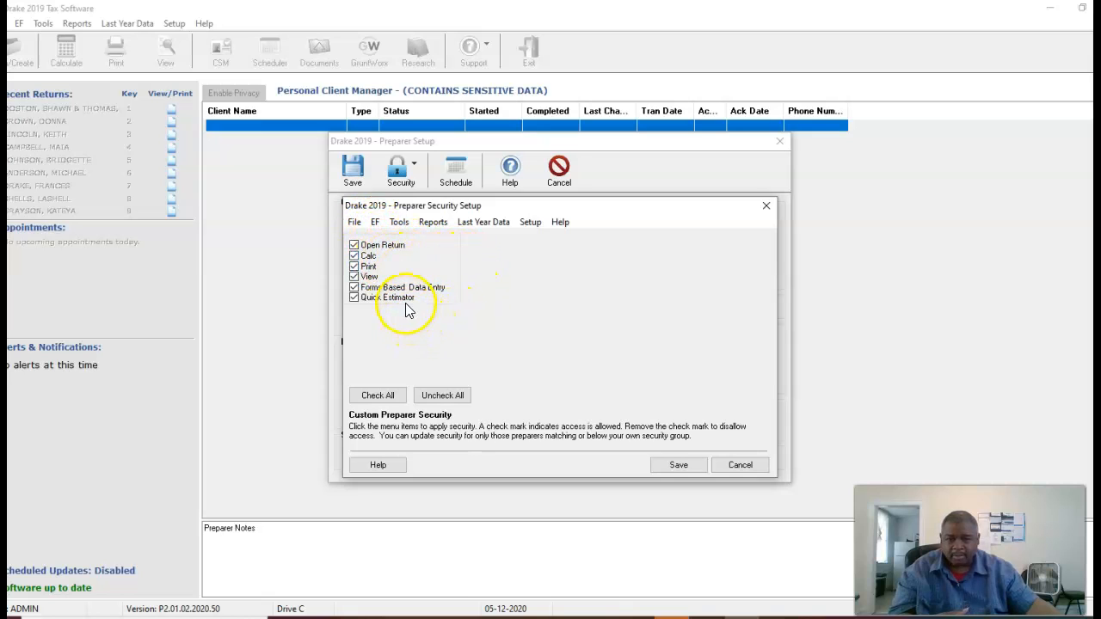
Browse the EF and Tools permission menus, then cancel the custom security changes.
{"action": "left_click", "coordinate": [376, 223]}
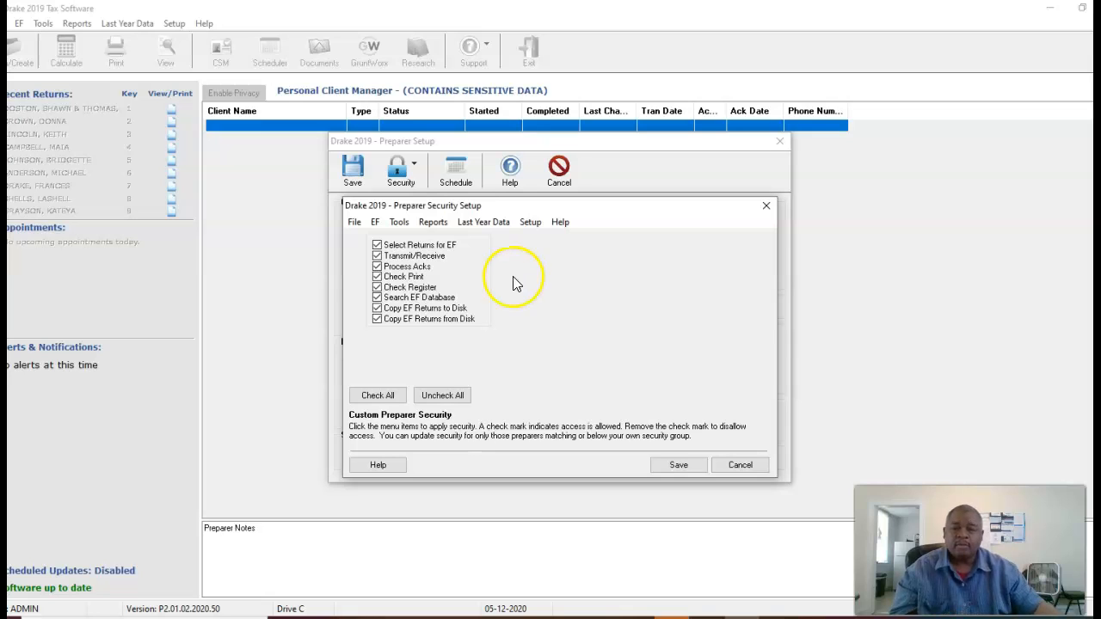
{"action": "left_click", "coordinate": [398, 222]}
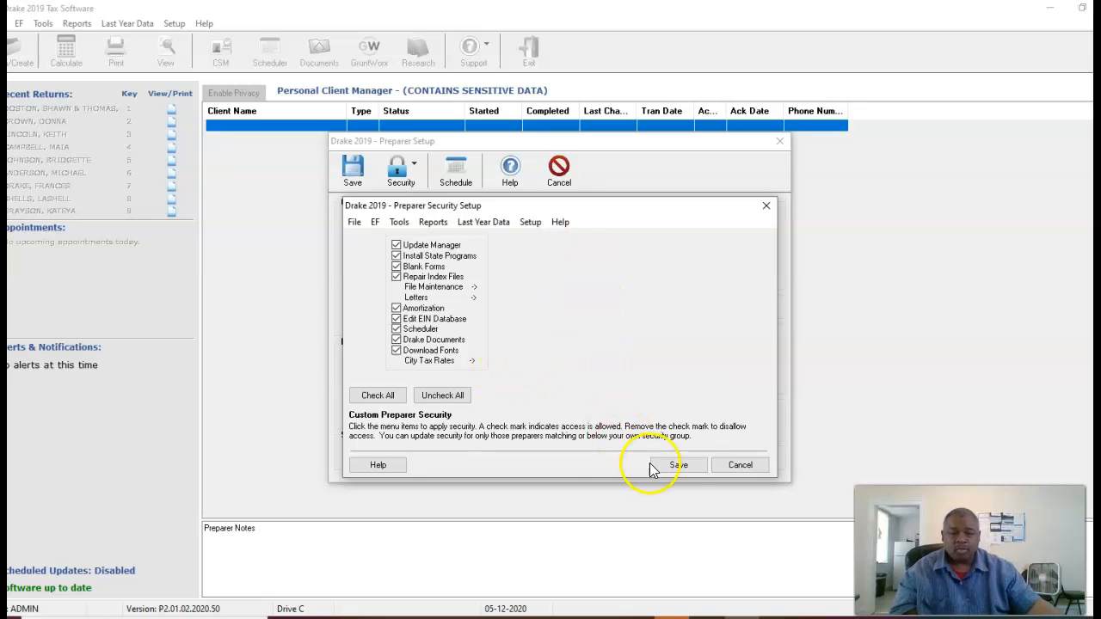
{"action": "left_click", "coordinate": [740, 464]}
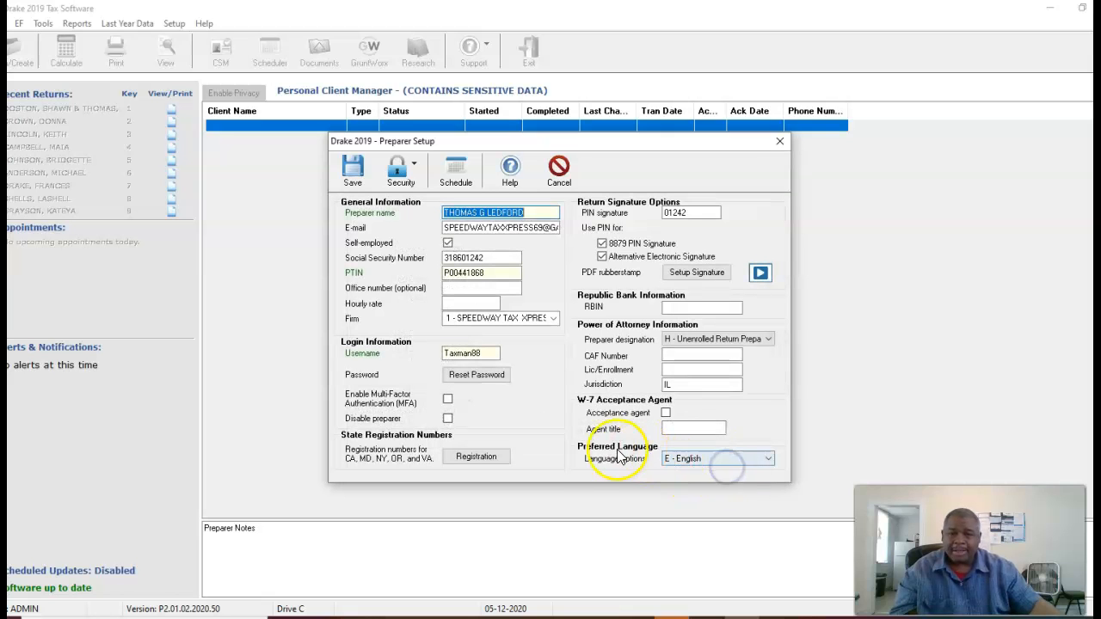
Exit Preparer Setup and review Pricing Setup: Form 1040 at 395.00, Form 1040X at 125.00.
{"action": "key", "text": "Escape"}
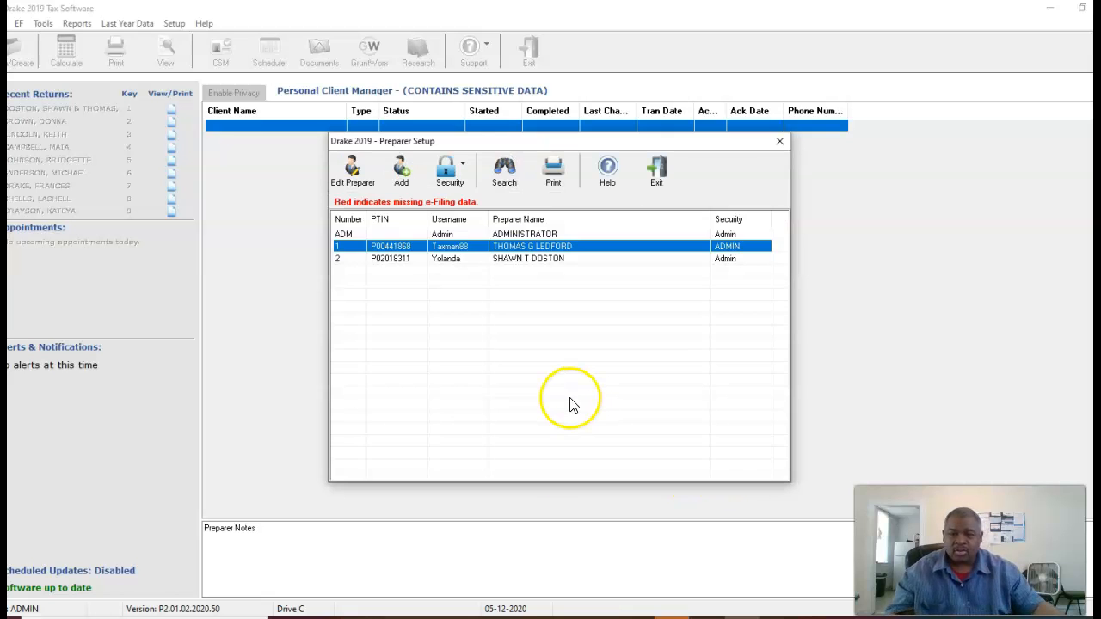
{"action": "key", "text": "Escape"}
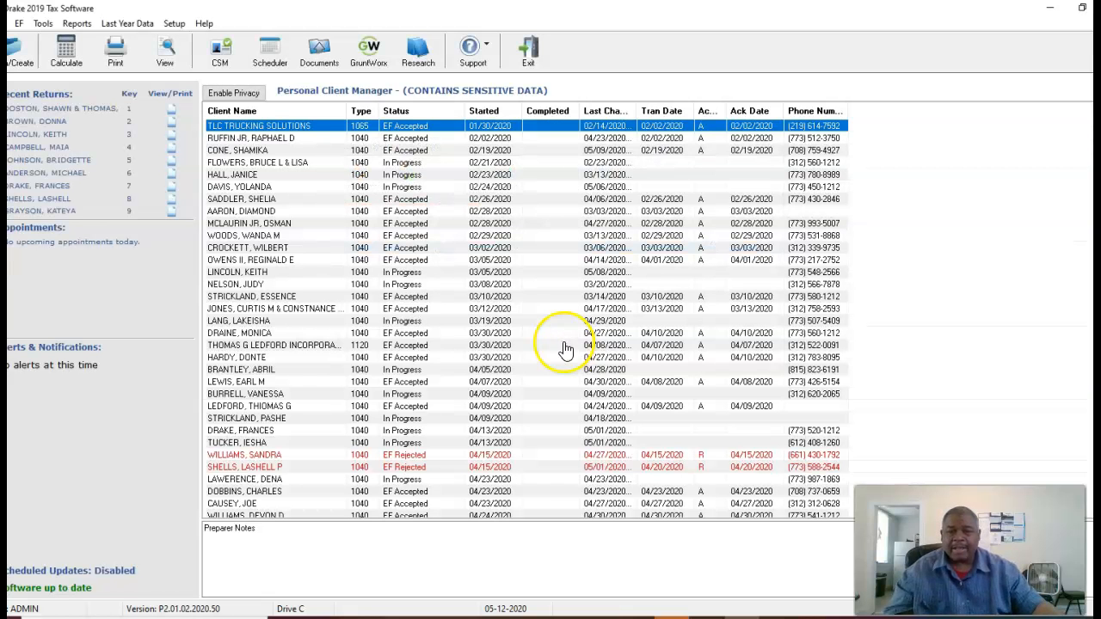
{"action": "left_click", "coordinate": [173, 23]}
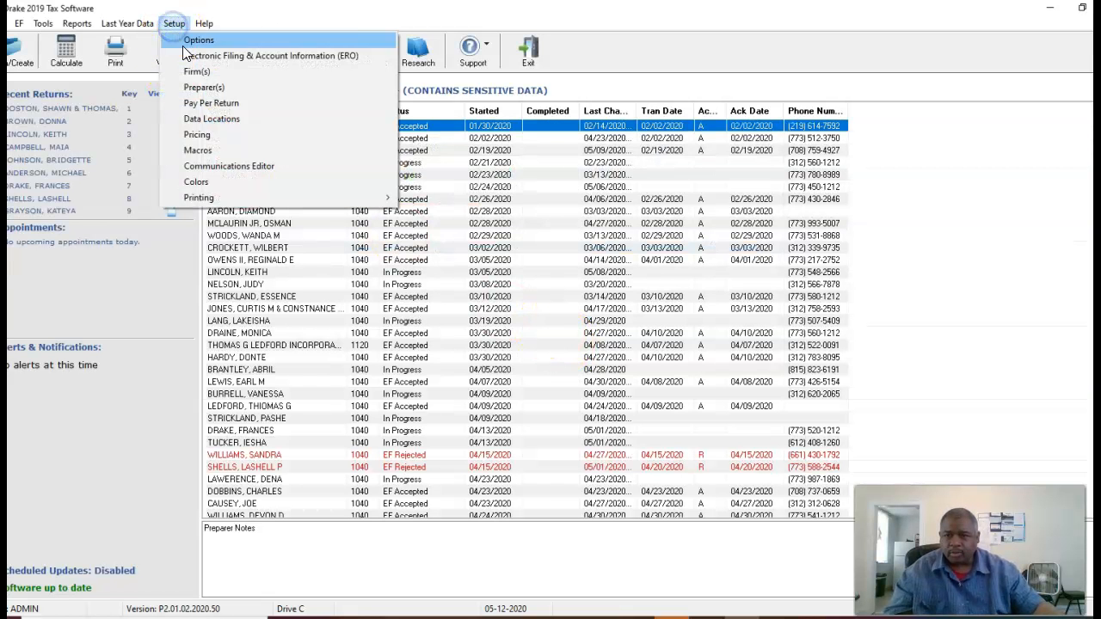
{"action": "left_click", "coordinate": [196, 134]}
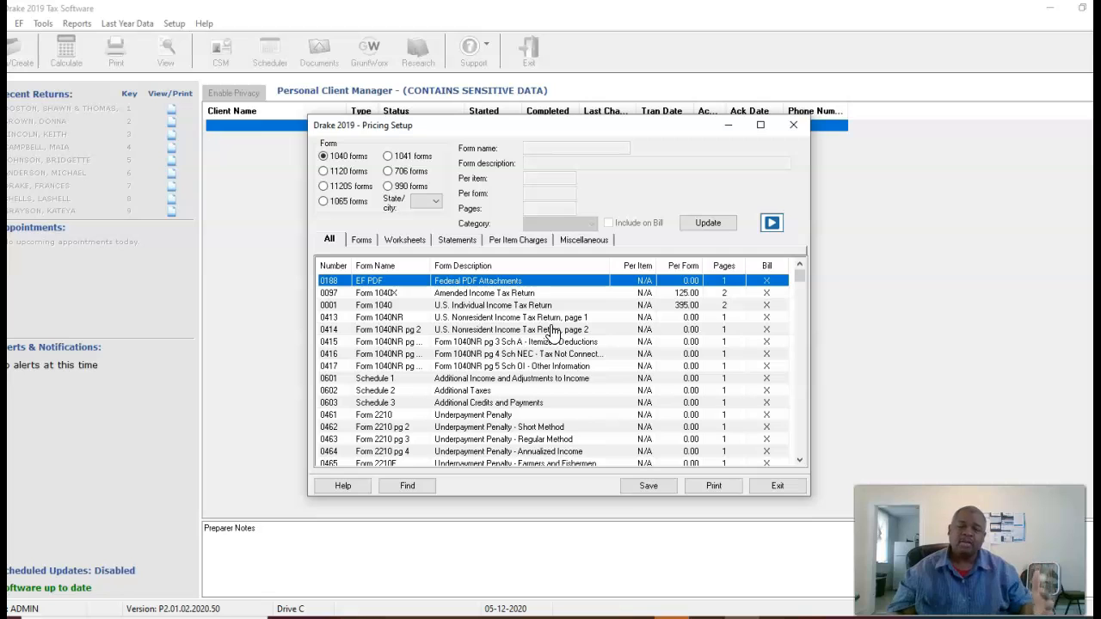
{"action": "key", "text": "Escape"}
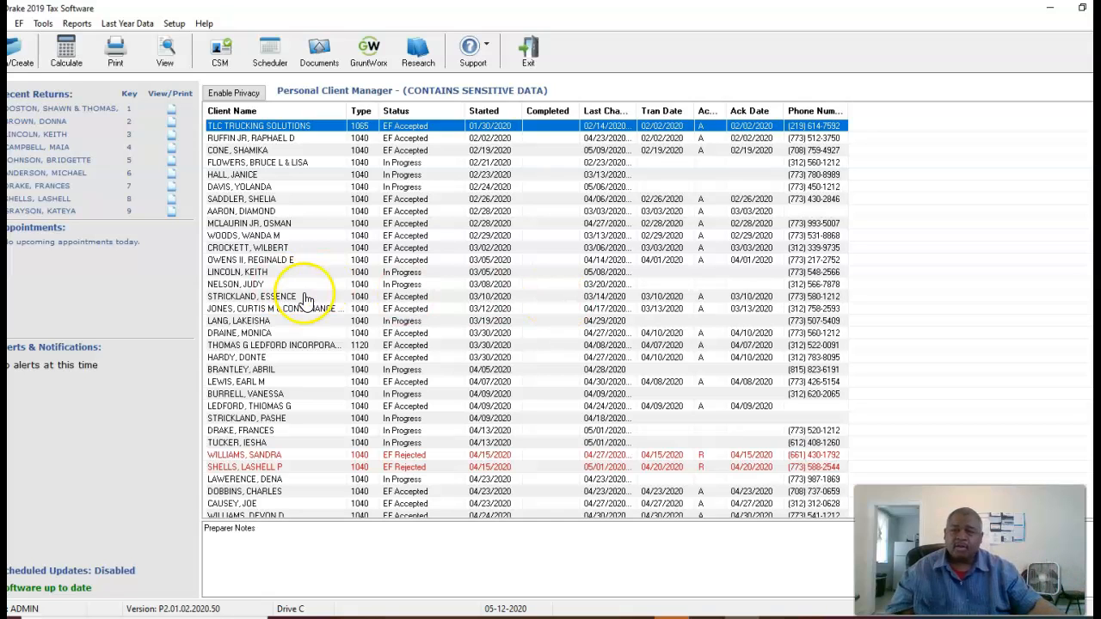
Start a new return by entering the client's SSN and confirming creation of a new return.
{"action": "left_click", "coordinate": [19, 63]}
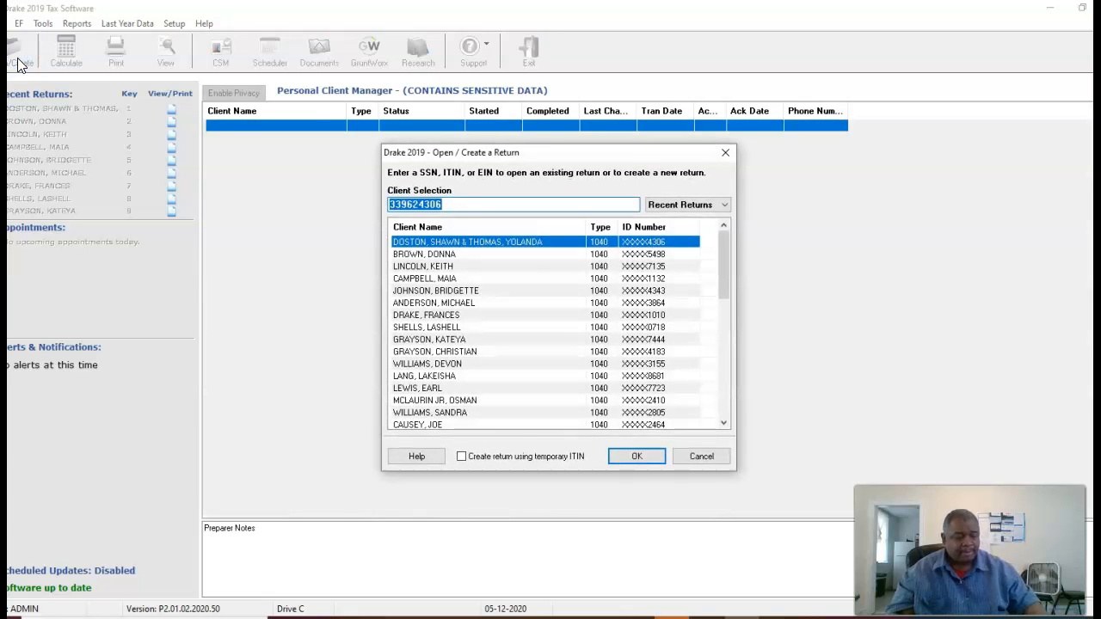
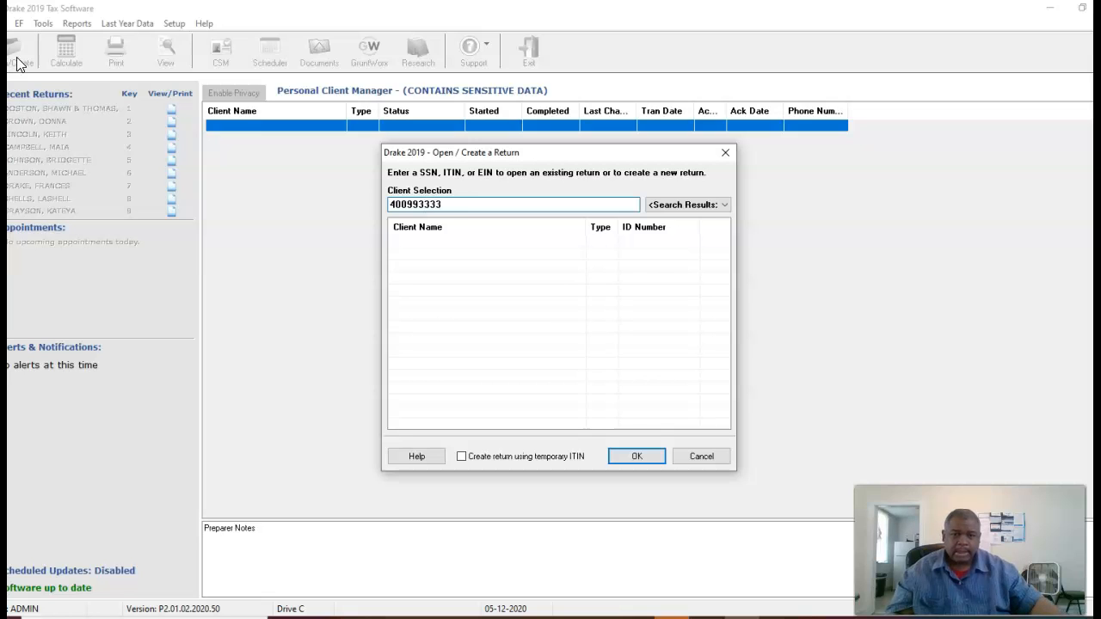
{"action": "left_click", "coordinate": [634, 454]}
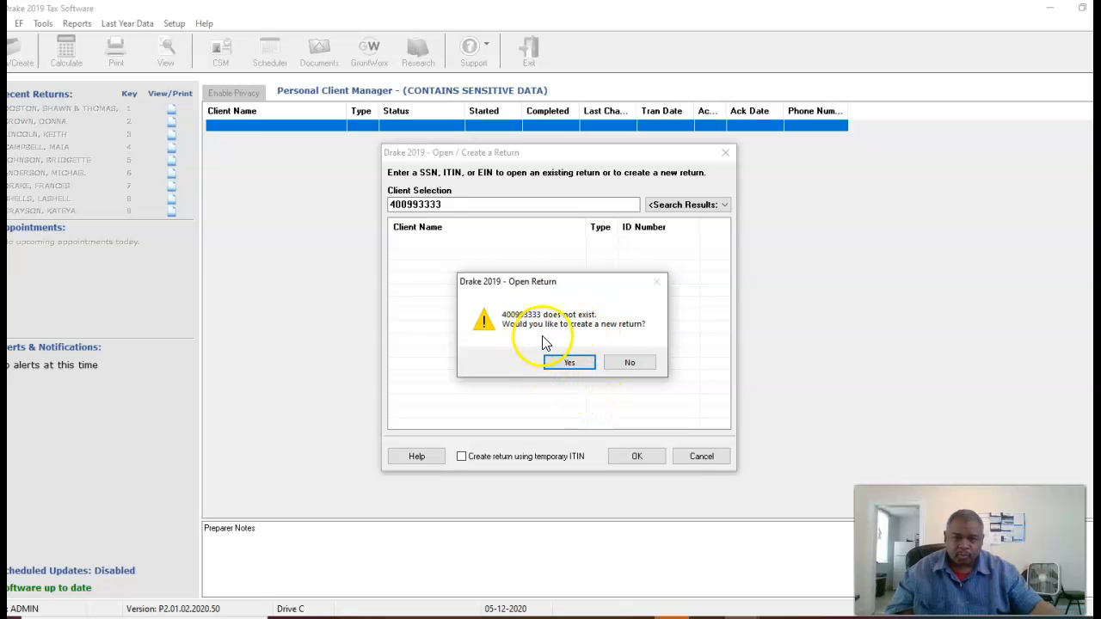
{"action": "left_click", "coordinate": [568, 363]}
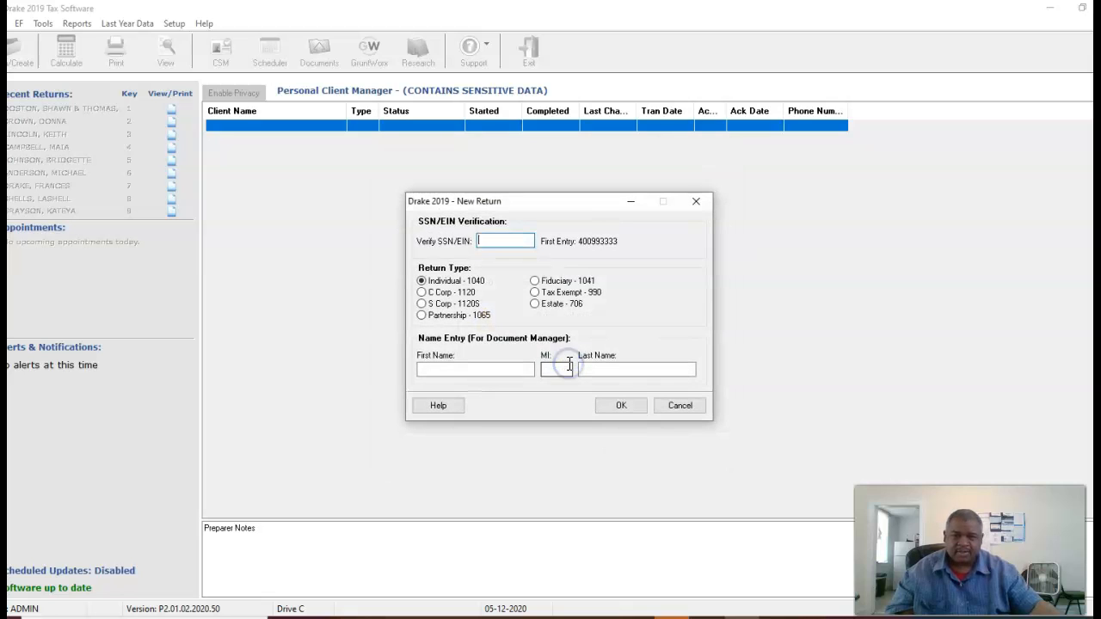
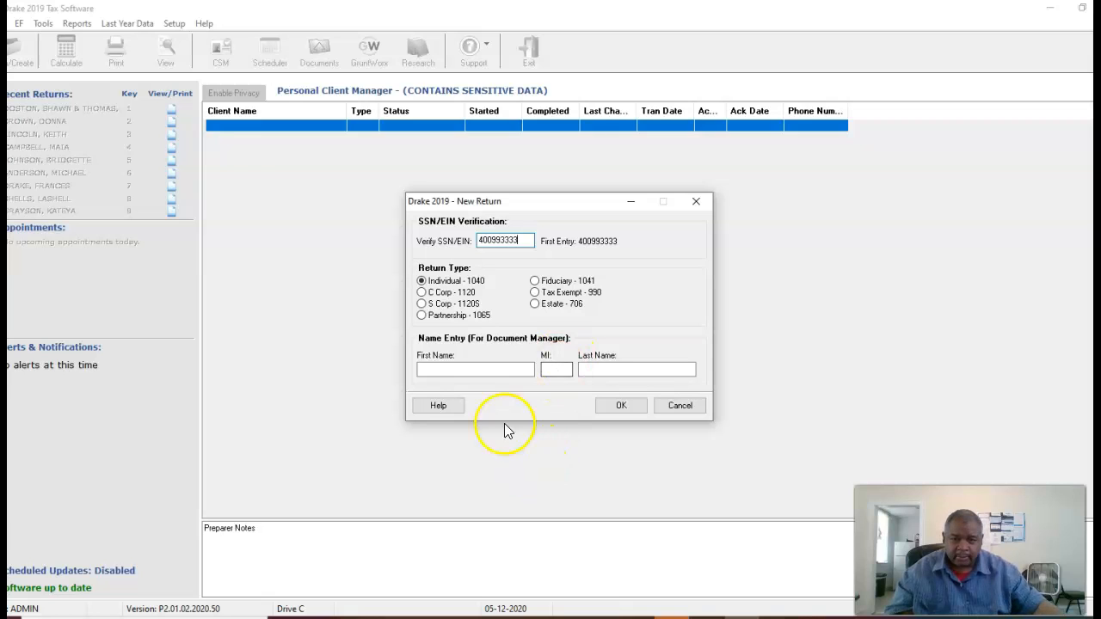
Re-enter the SSN to verify it and fill in the client's first and last name.
{"action": "left_click", "coordinate": [486, 368]}
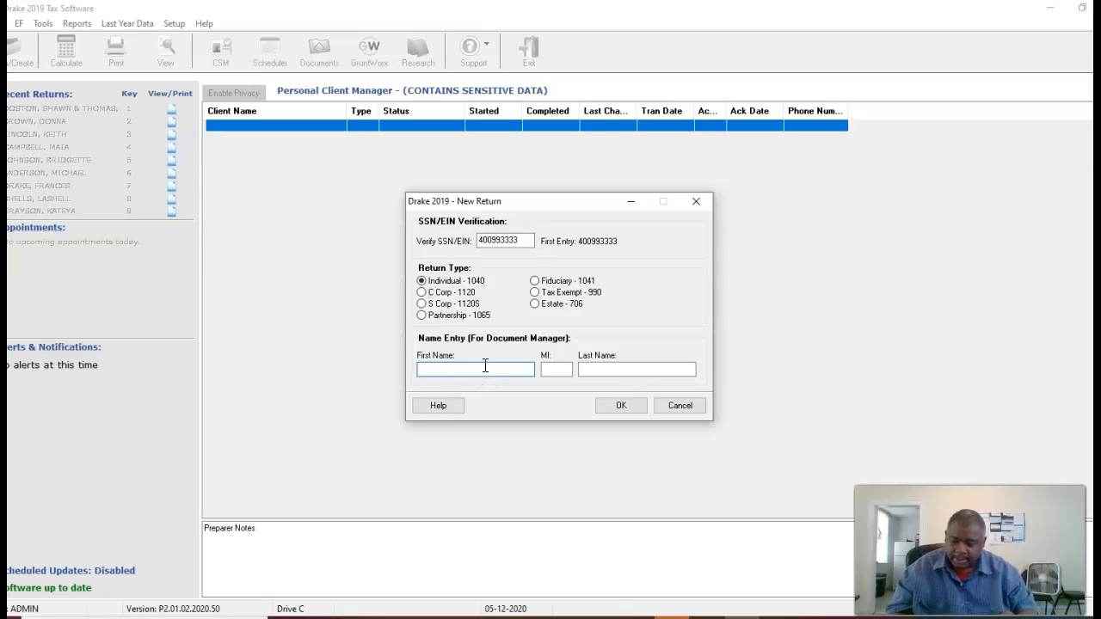
{"action": "type", "text": "JOHN"}
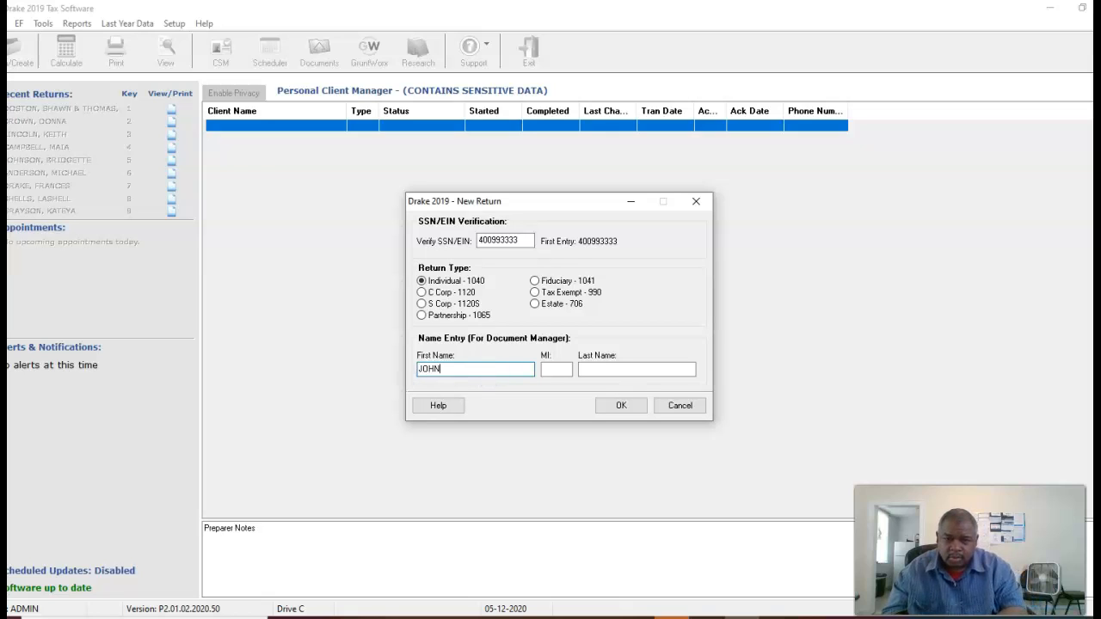
{"action": "key", "text": "Tab"}
{"action": "type", "text": "DOE"}
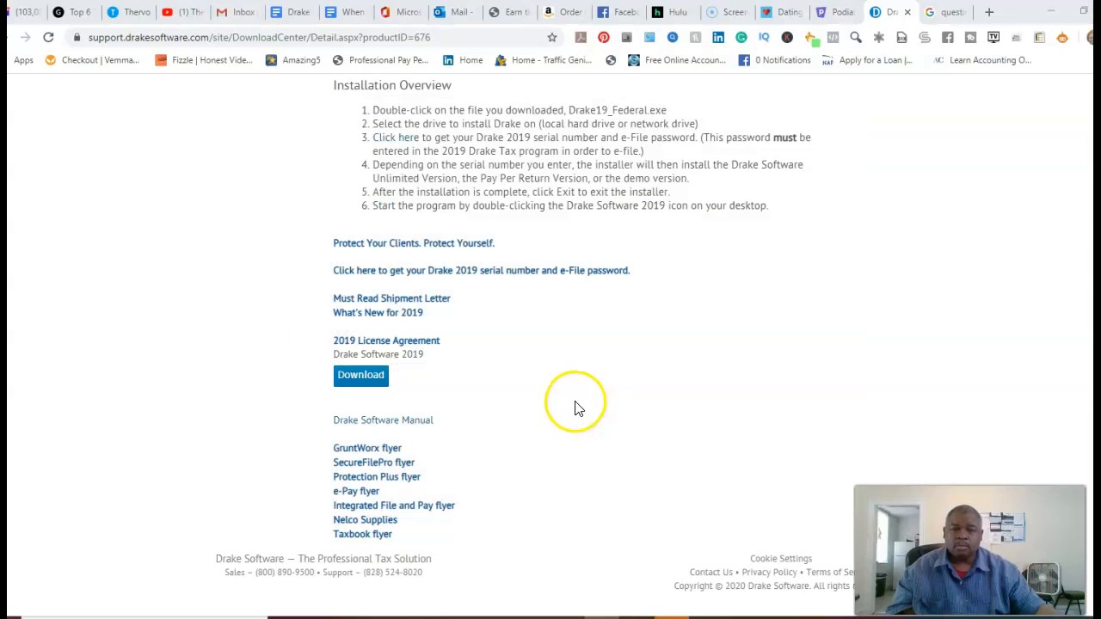
{"action": "key", "text": "alt+Tab"}
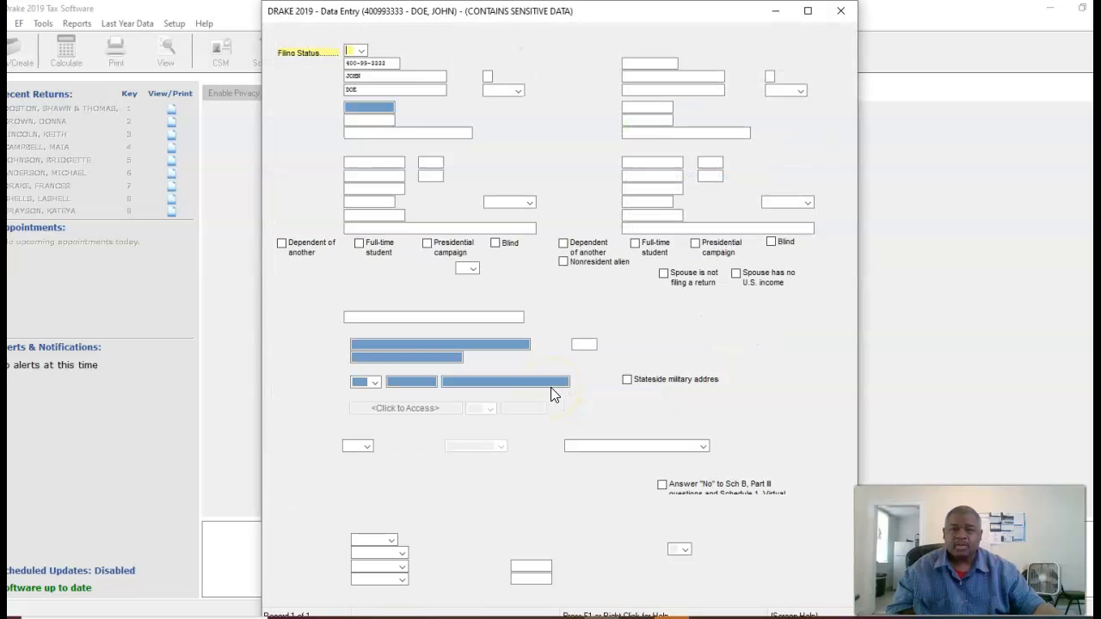